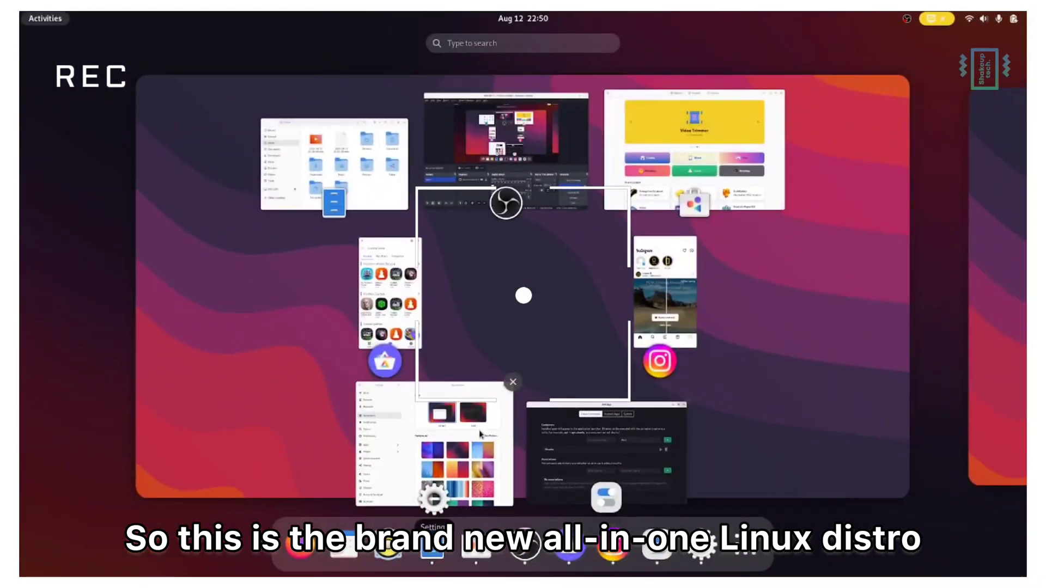
- Bring the Settings window, then the Instagram window, to the front
left_click(473, 438)
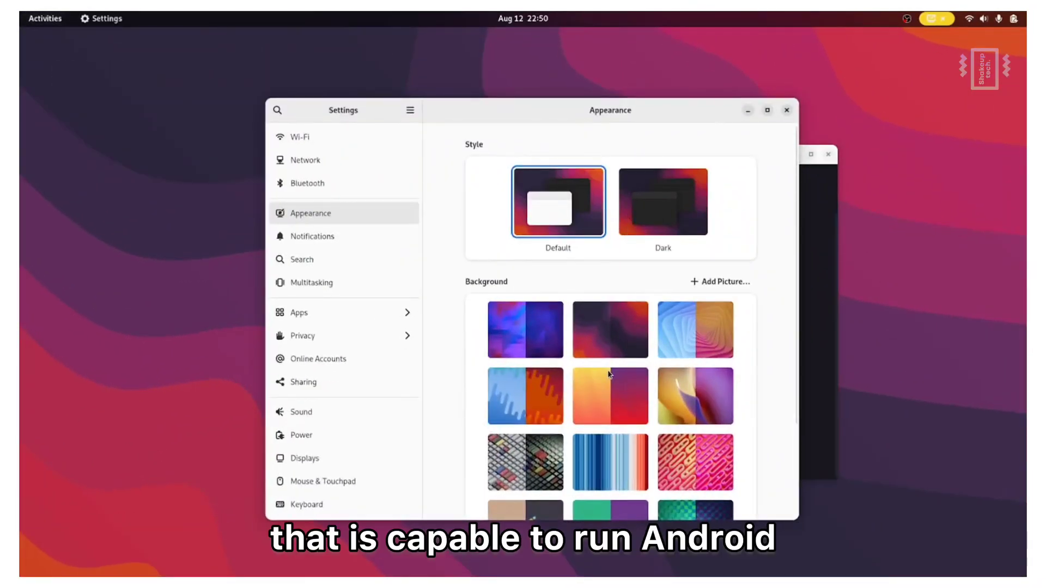
key("super")
left_click(685, 361)
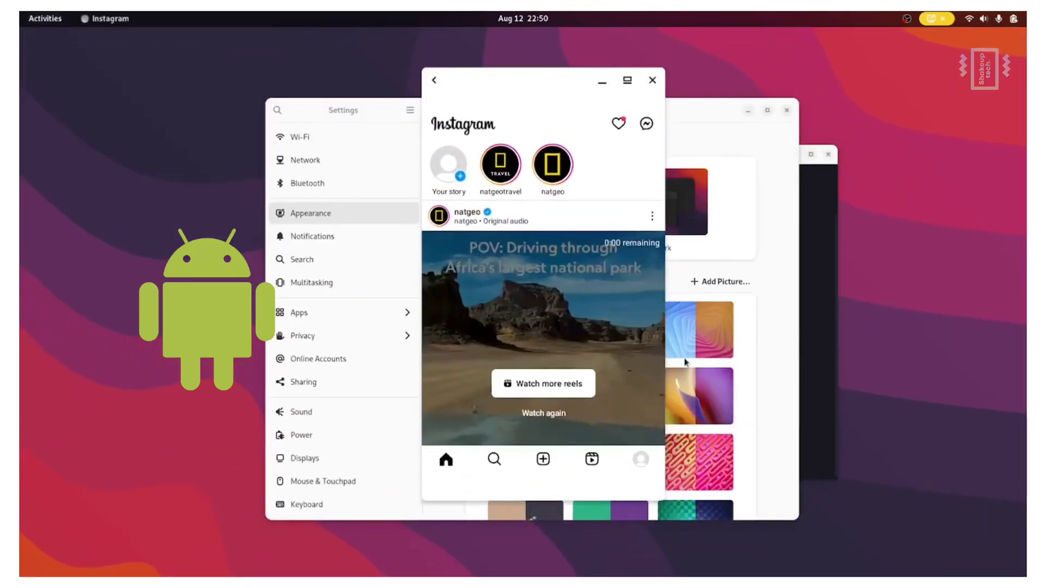
scroll(579, 390, "down", 5)
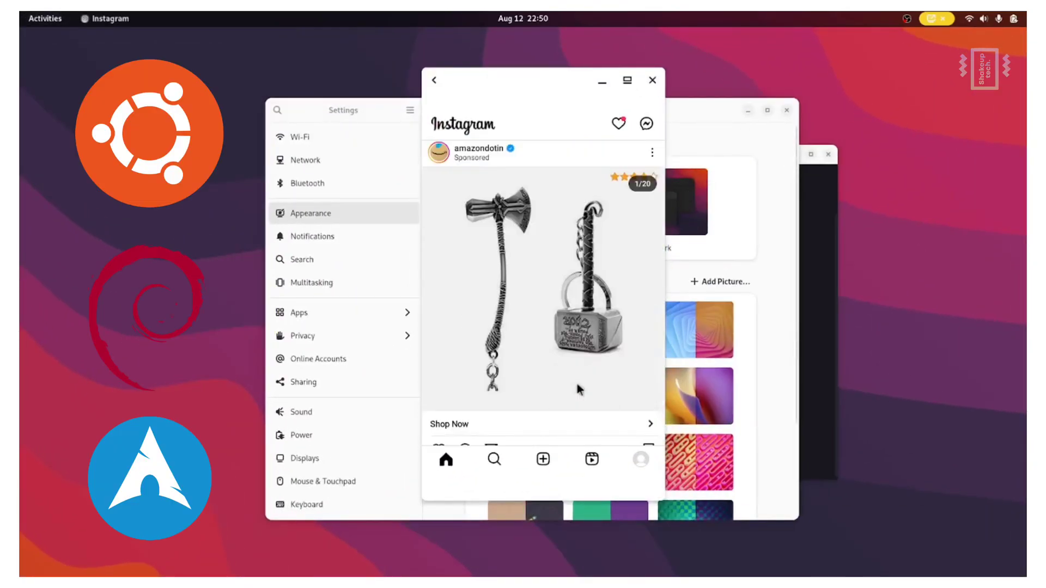
scroll(580, 390, "down", 4)
- Switch from the overview to the Aurora Store window, then to the Files window
key("super")
left_click(381, 361)
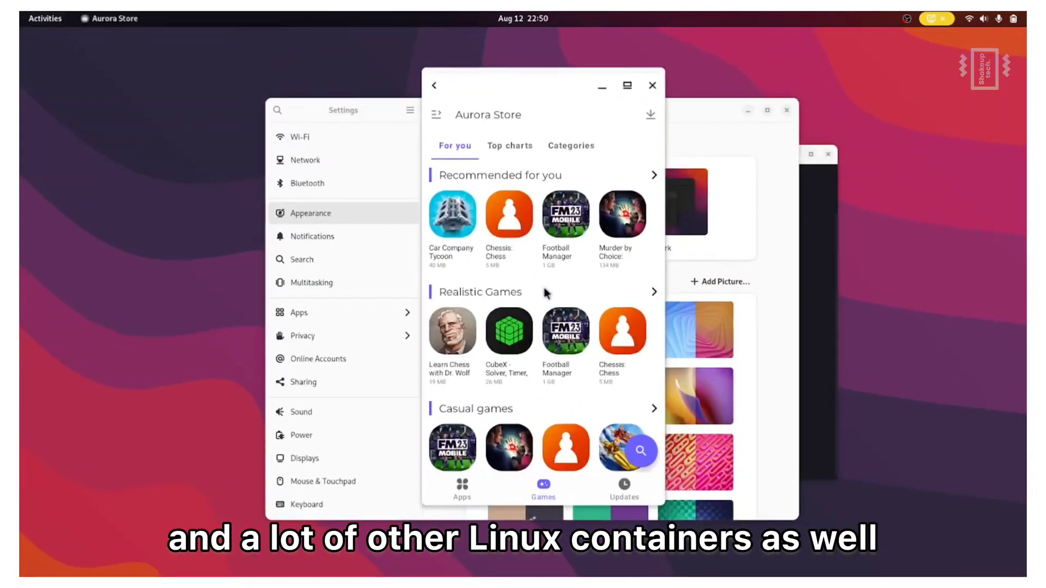
scroll(563, 294, "down", 15)
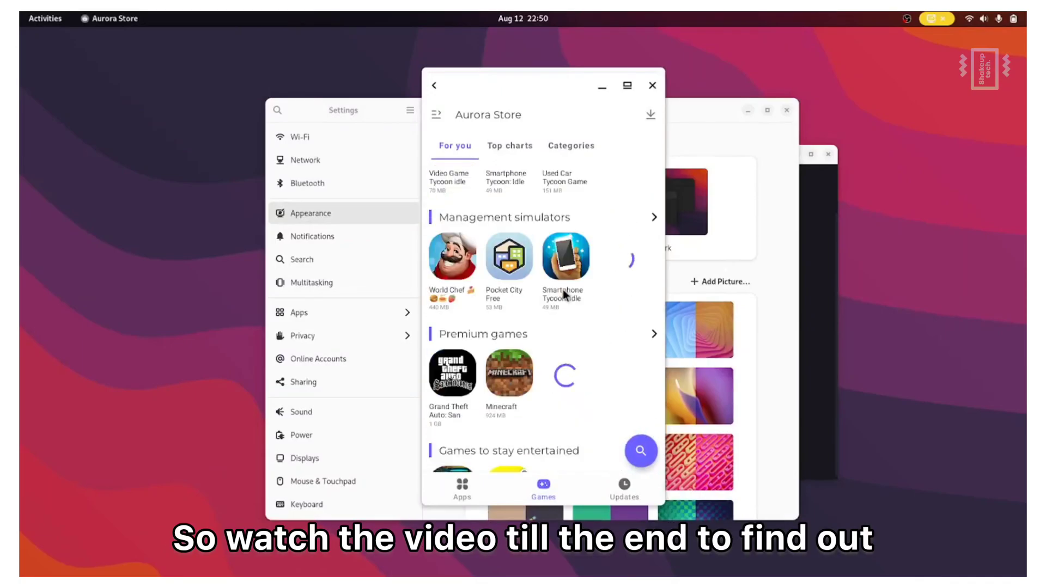
key("super")
left_click(348, 180)
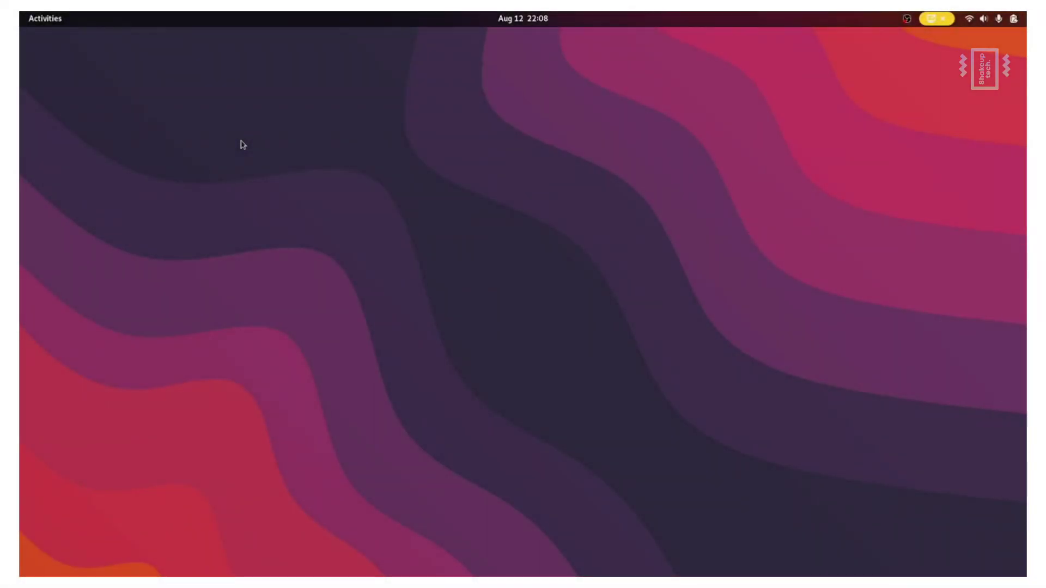
- Open the full app grid from the overview and launch Settings from the System Tools folder
key("super")
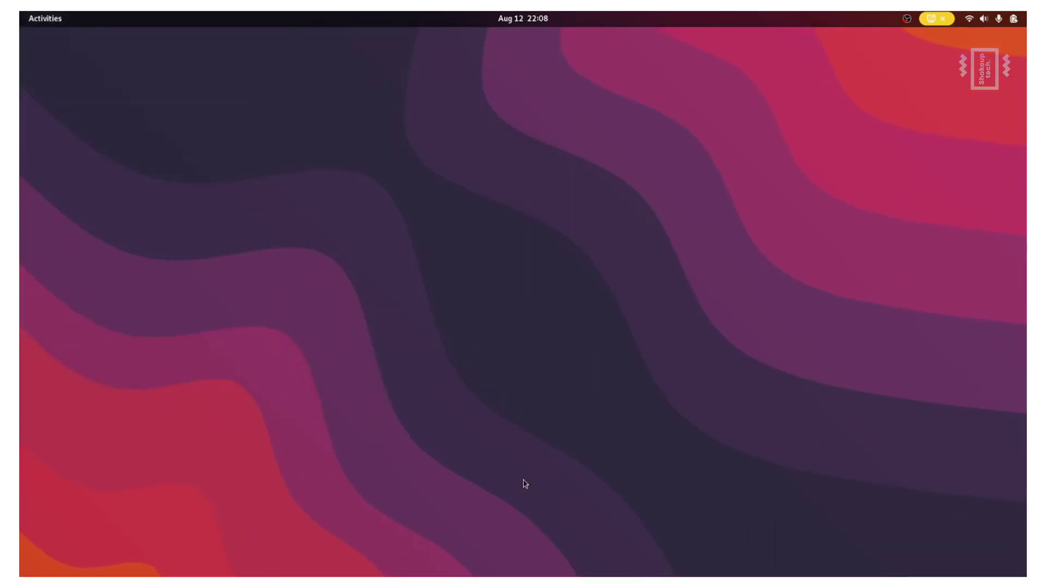
key("super")
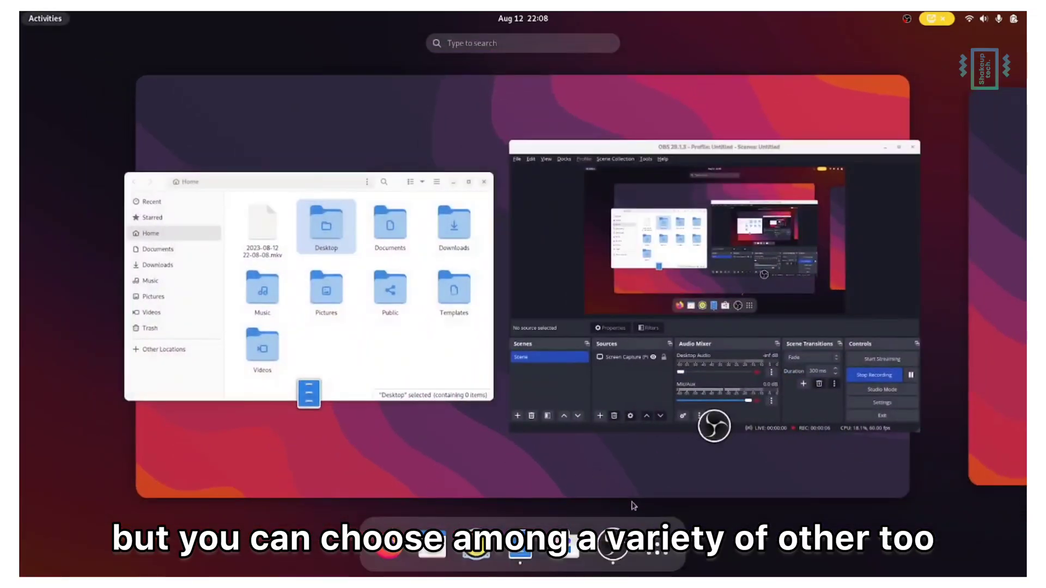
left_click(656, 555)
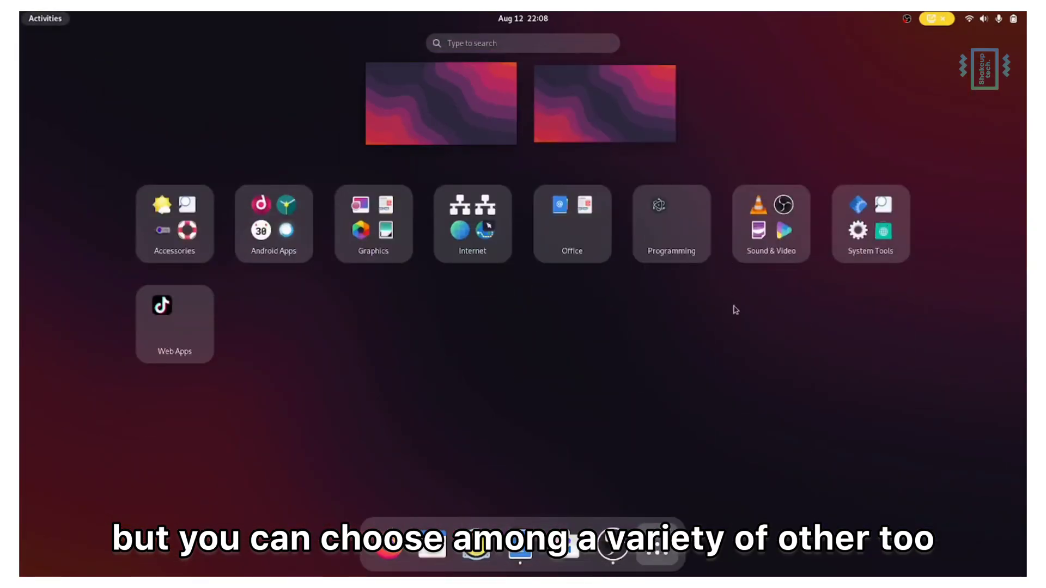
left_click(736, 309)
key("super")
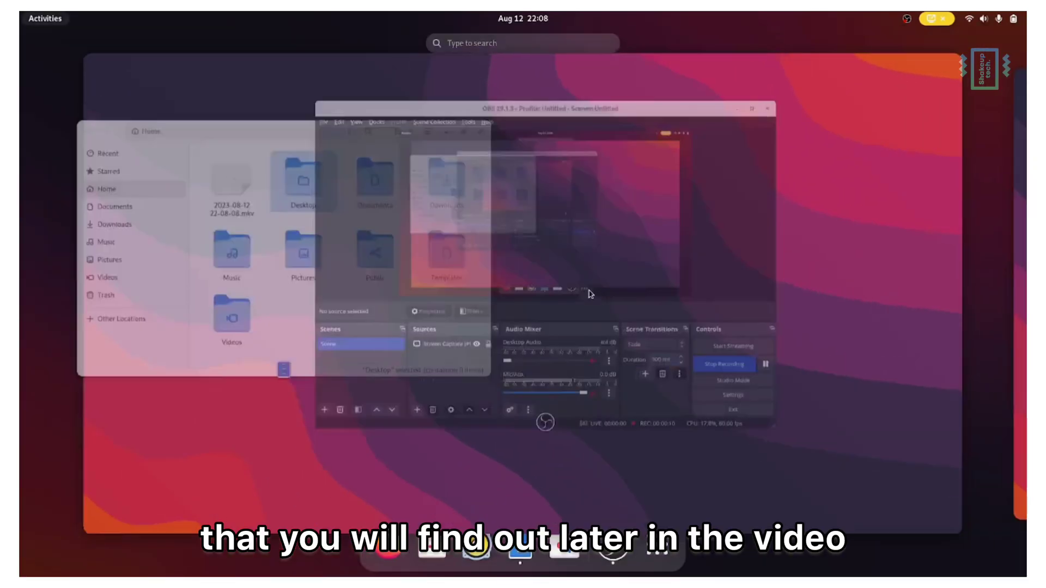
left_click(656, 555)
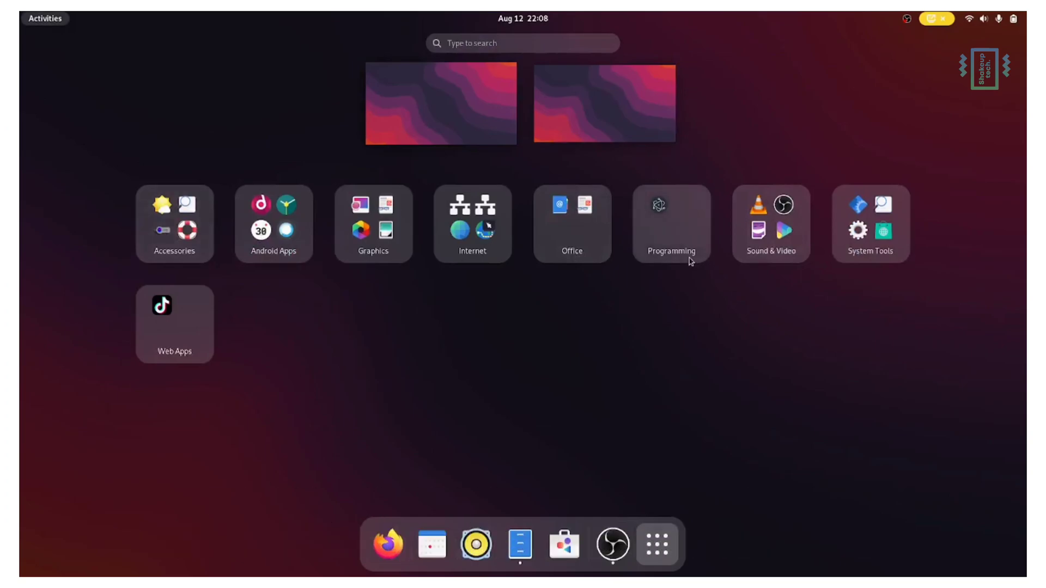
left_click(897, 251)
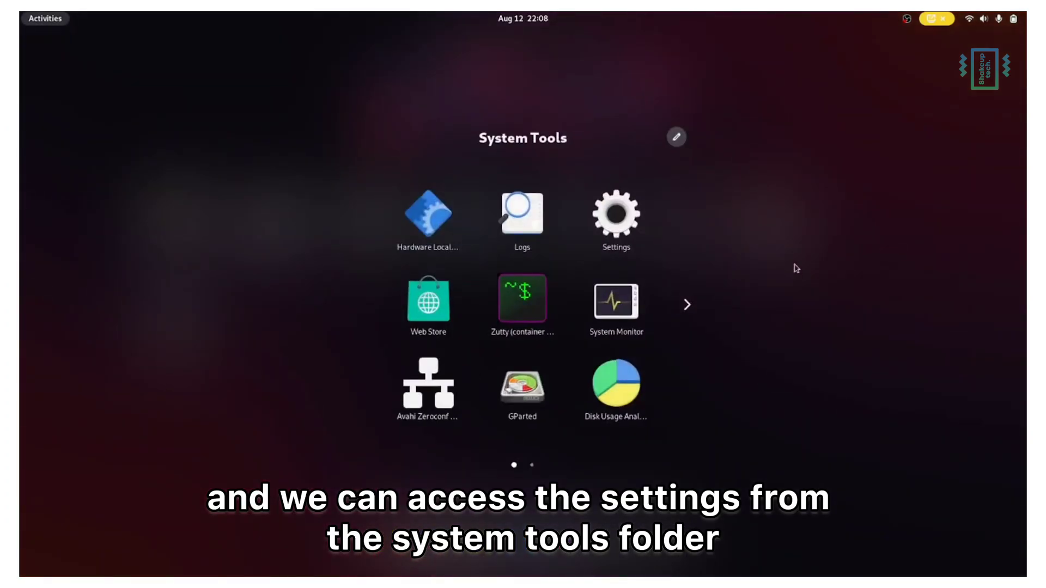
left_click(621, 220)
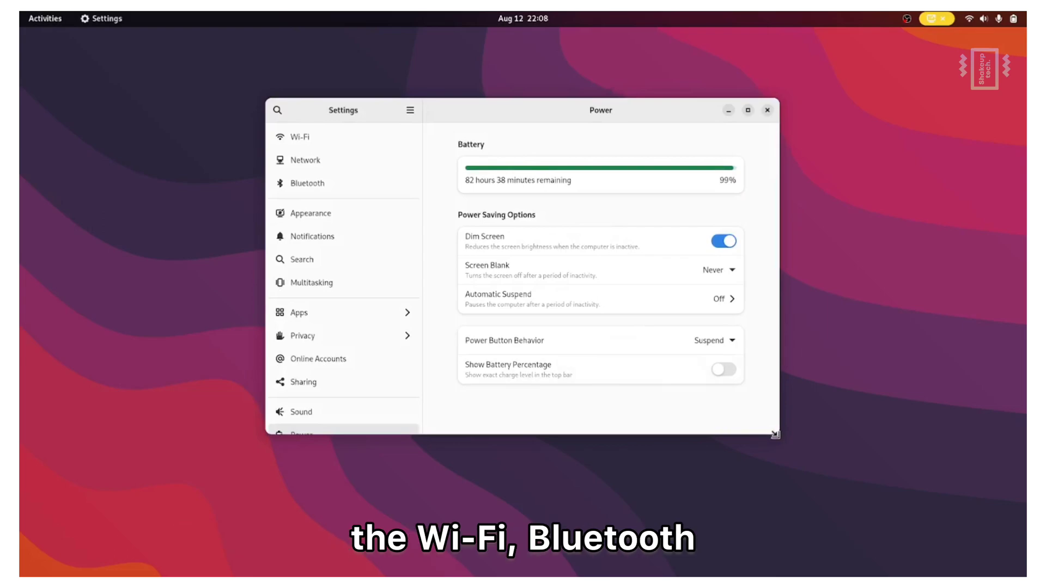
- Enlarge Settings, browse the Wi-Fi, Network and Bluetooth pages, and try the Dark style on Appearance
left_click_drag(775, 434, 798, 520)
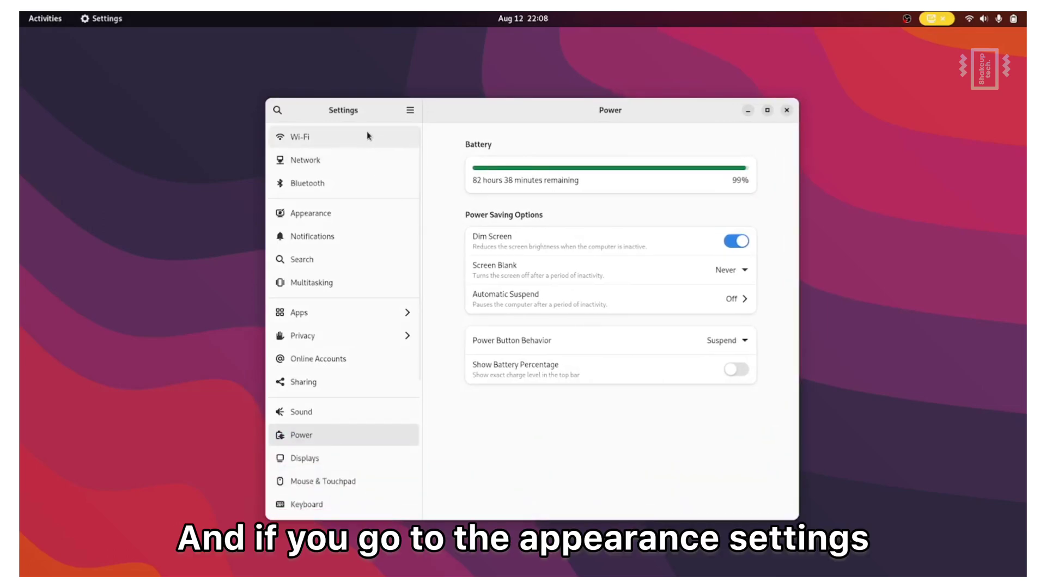
left_click(389, 138)
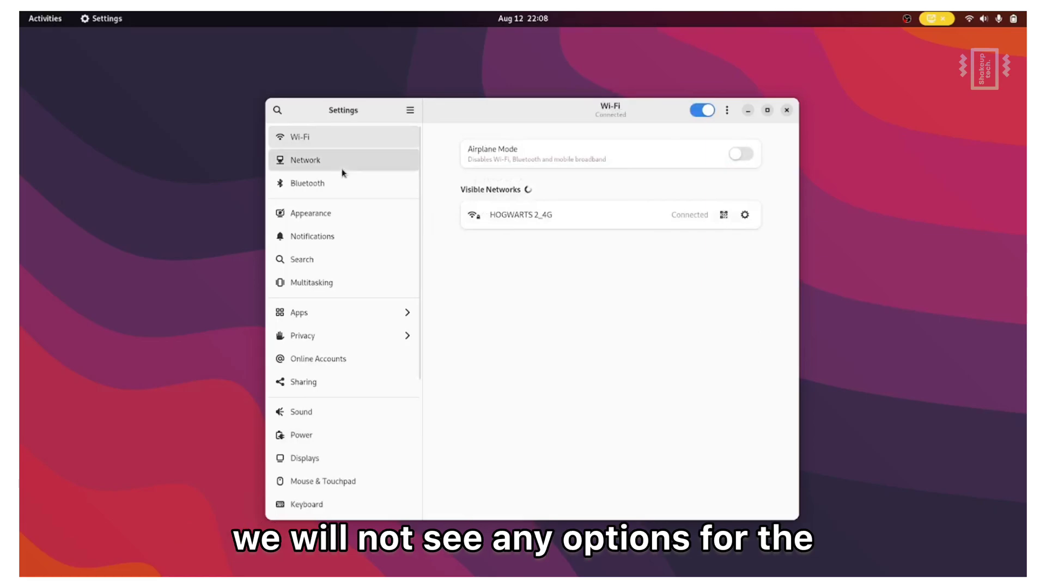
left_click(342, 171)
left_click(336, 185)
left_click(338, 218)
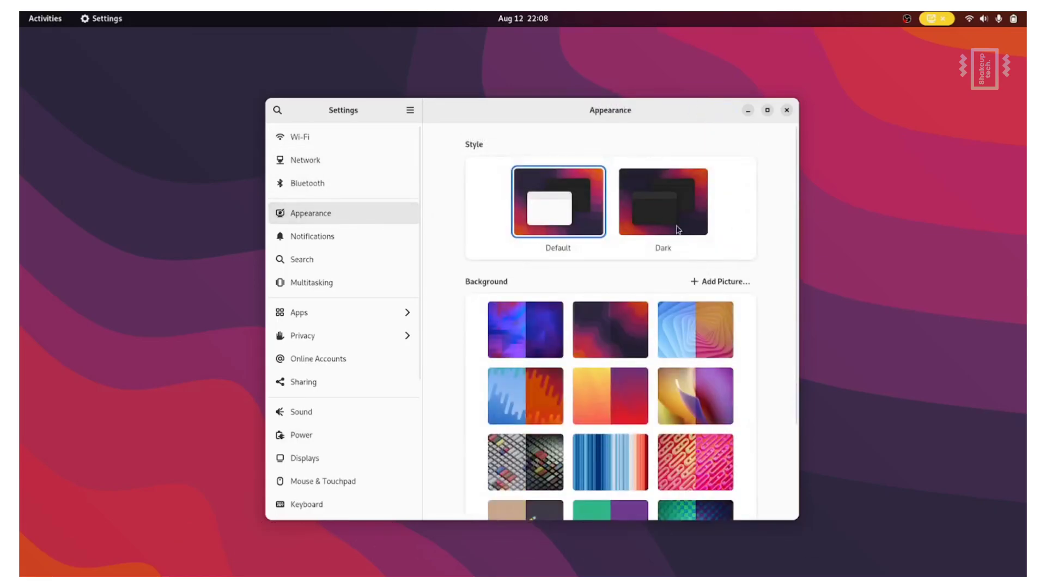
left_click(678, 229)
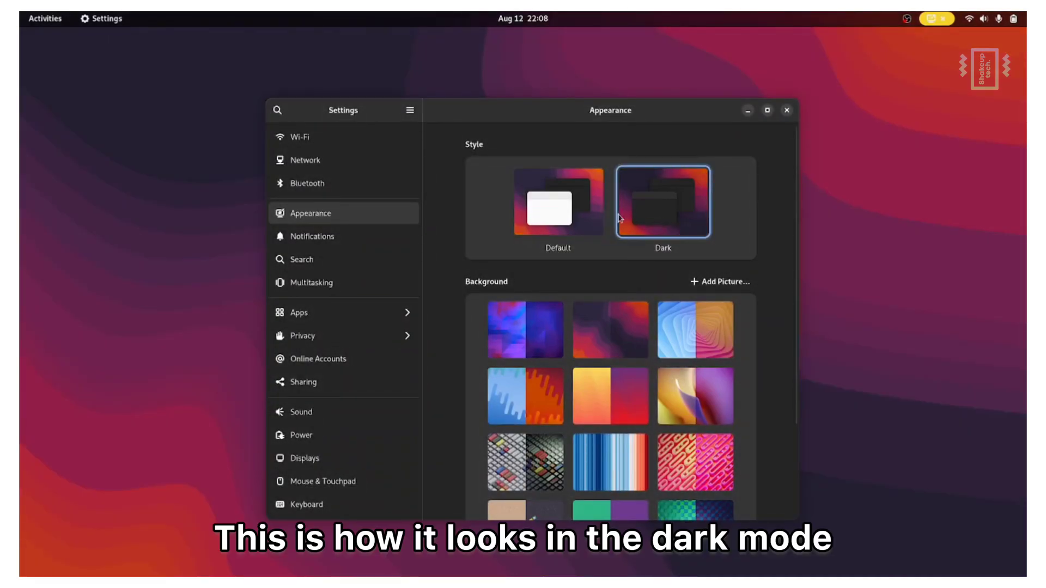
- Set the colourful keyboard keycaps picture as wallpaper and apply the Dark style
key("super")
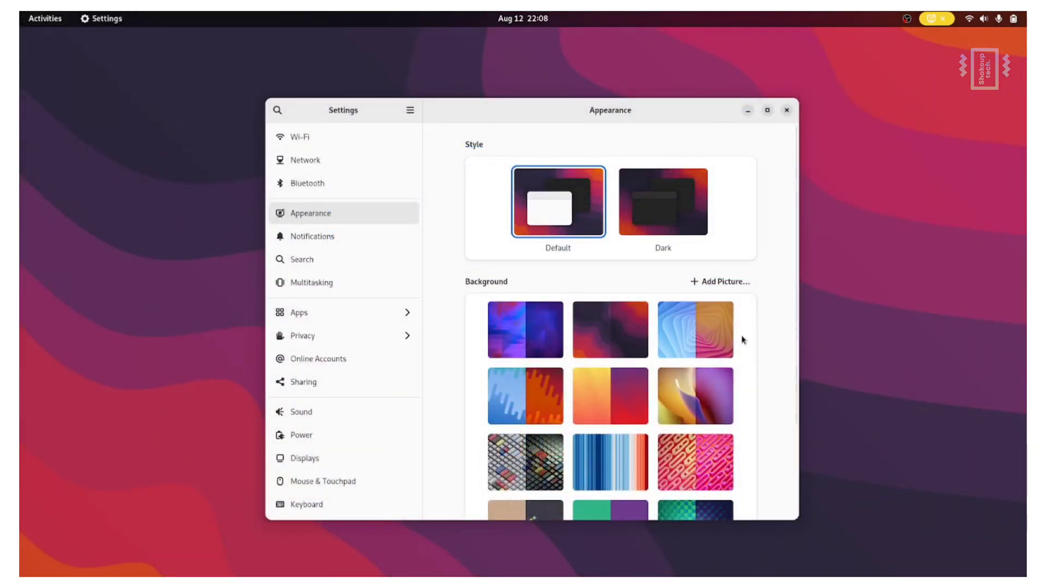
scroll(725, 340, "down", 3)
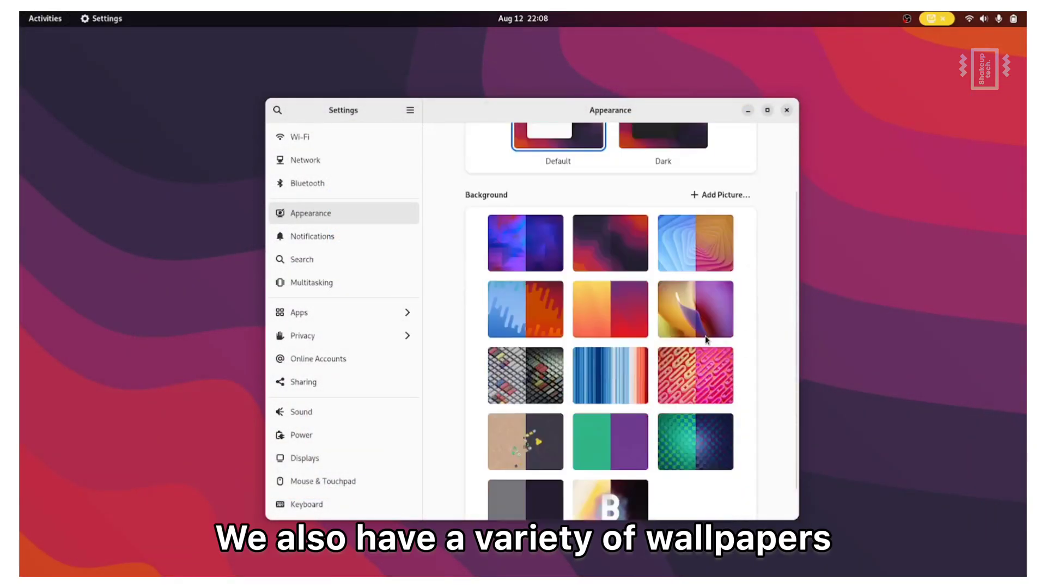
scroll(695, 338, "down", 1)
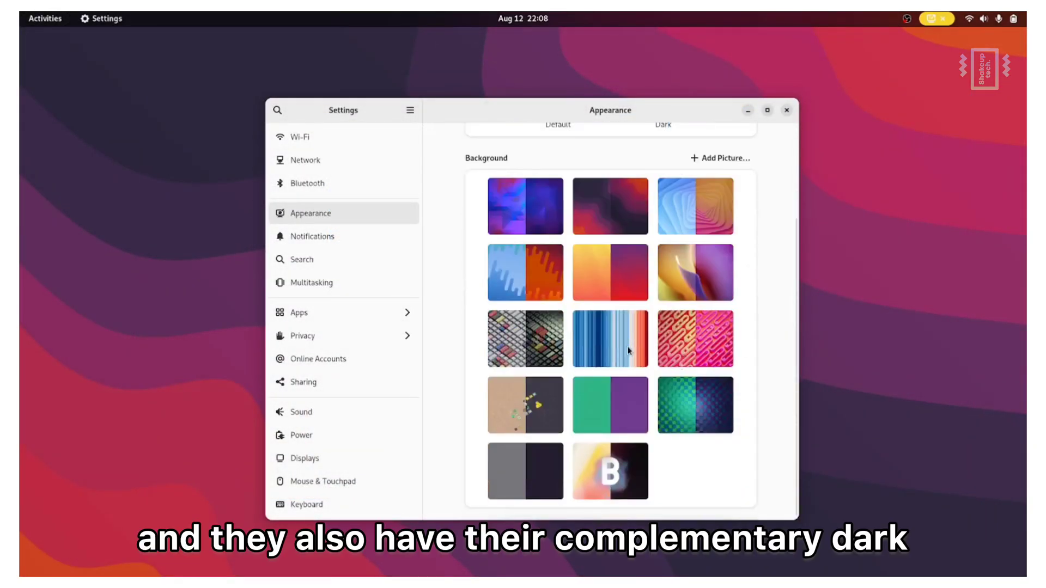
left_click(620, 341)
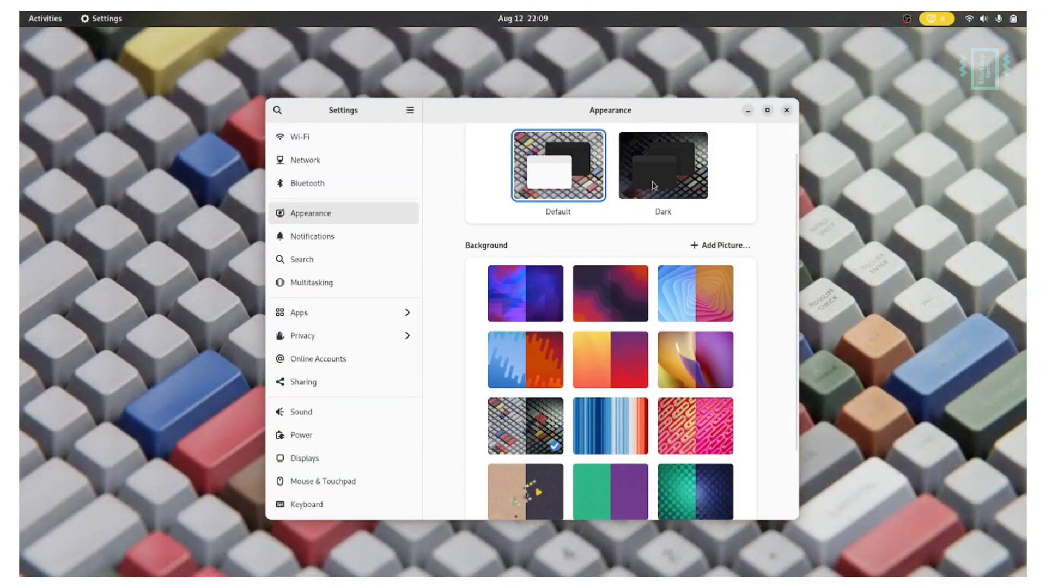
left_click(654, 185)
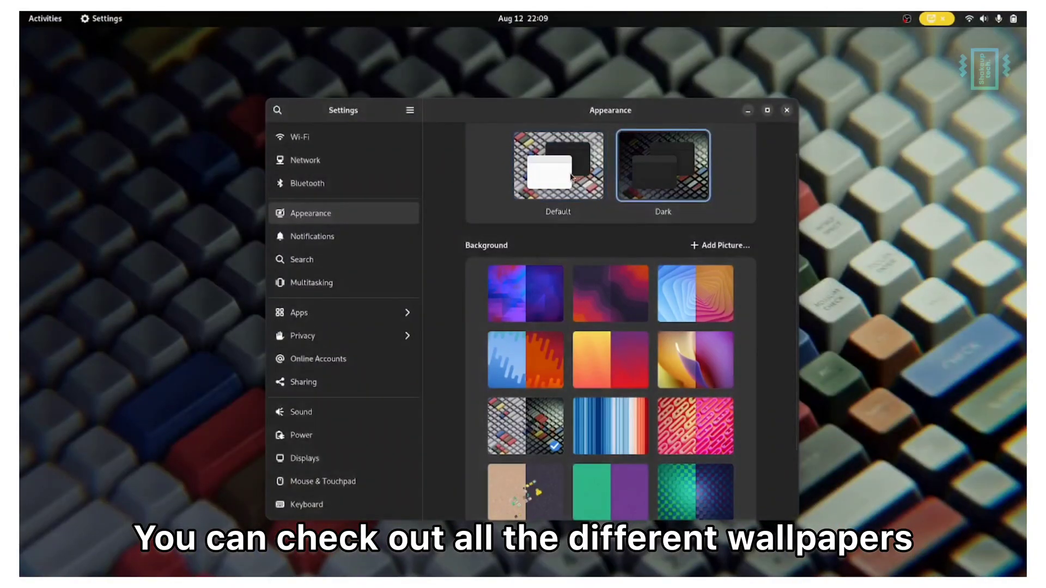
- Restore the Default light style, then try the Multitasking hot corner and Super-key overview
left_click(572, 177)
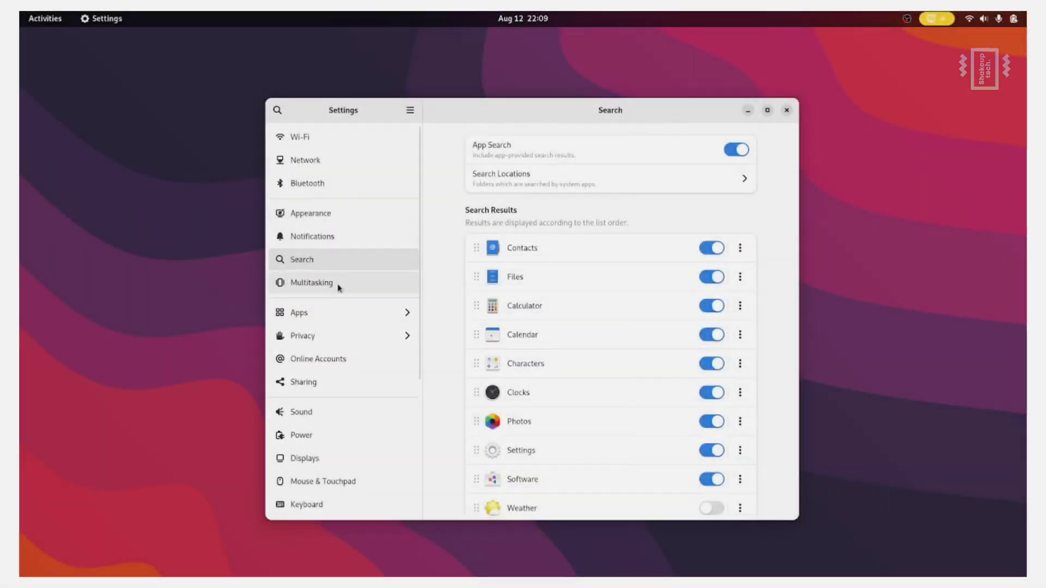
left_click(338, 288)
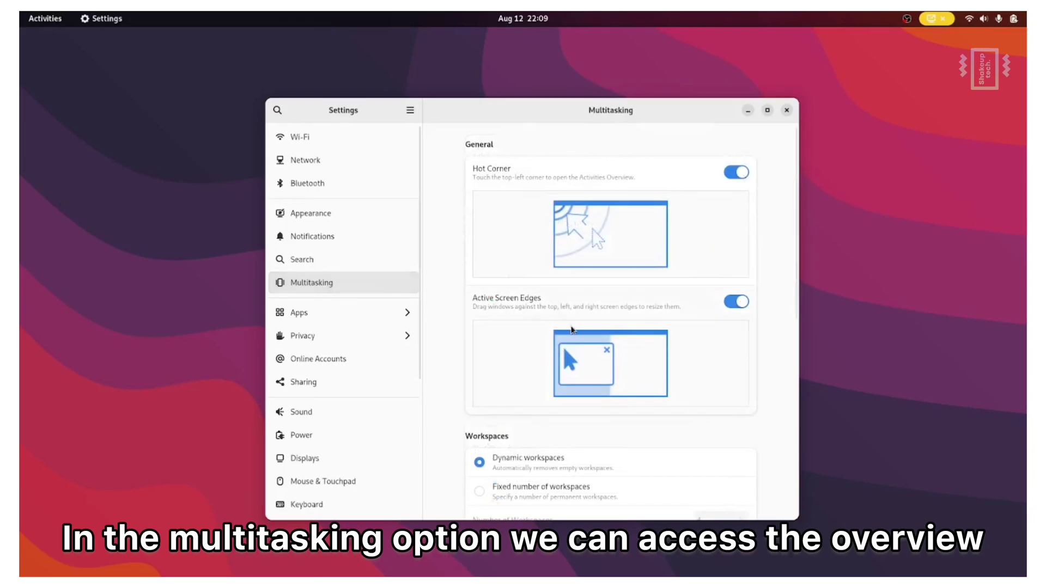
scroll(610, 327, "down", 5)
mouse_move(21, 13)
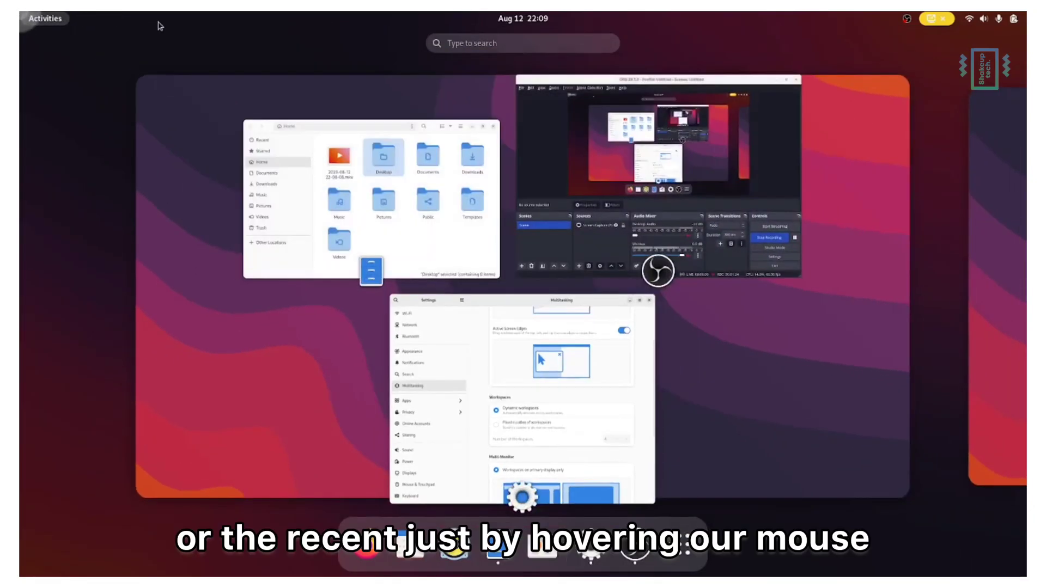
left_click(557, 377)
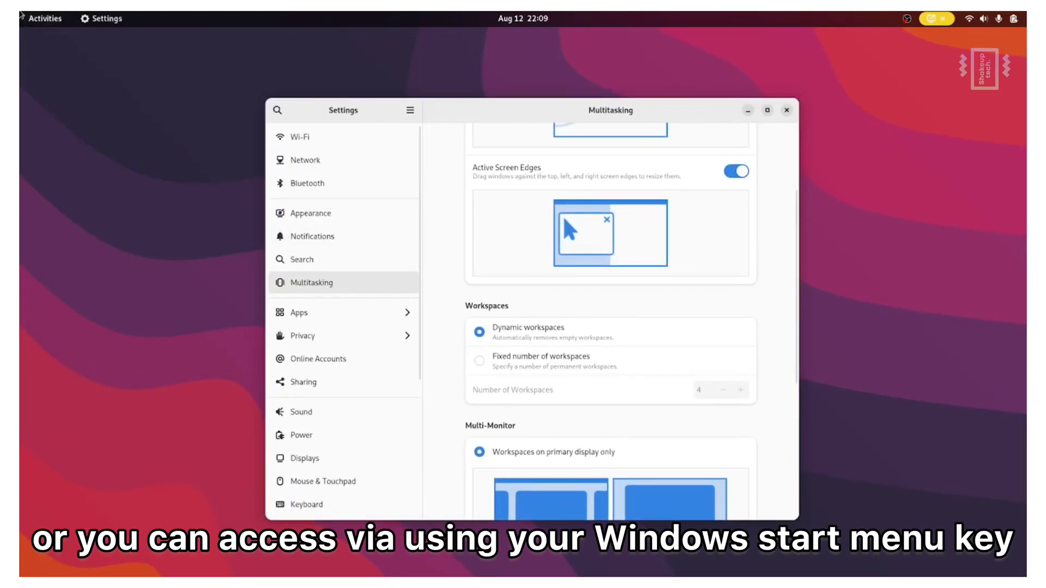
key("super")
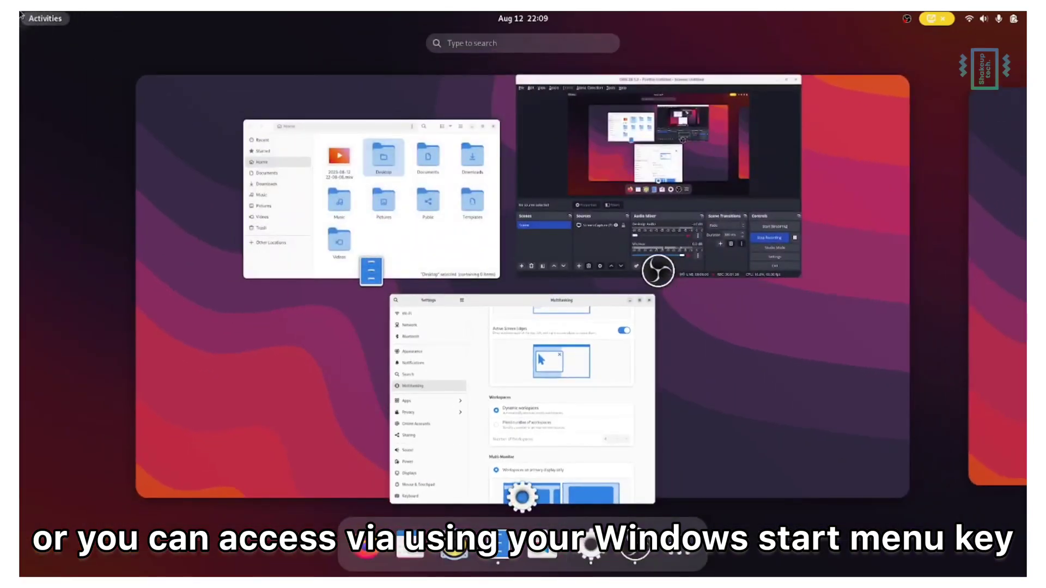
left_click(430, 343)
scroll(618, 381, "down", 5)
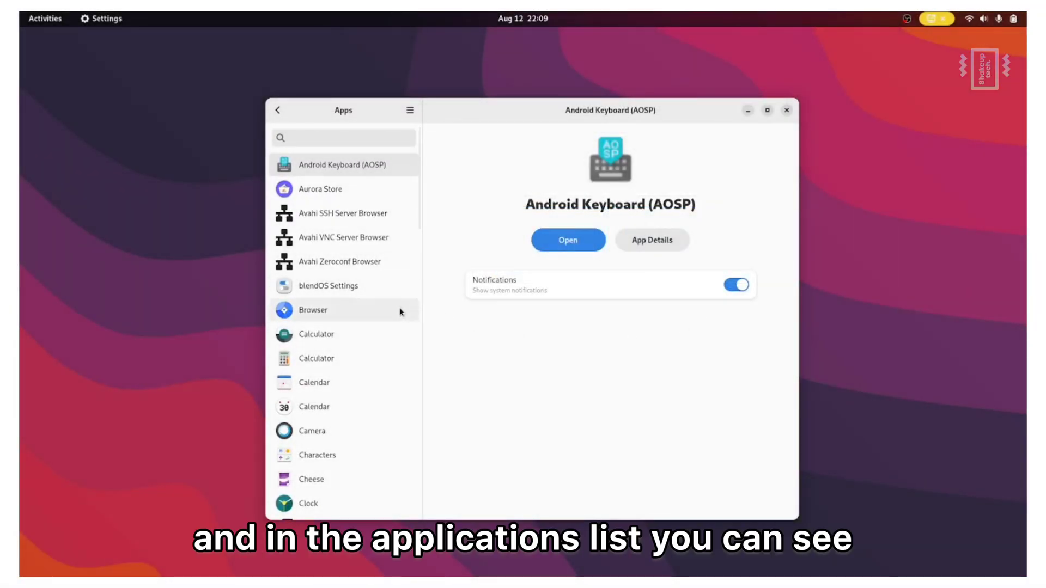
- Return to the main Settings list and review About: AMD Ryzen 5 2500U, 8.0 GiB memory, 500.1 GB disk
scroll(360, 306, "down", 12)
scroll(360, 306, "up", 4)
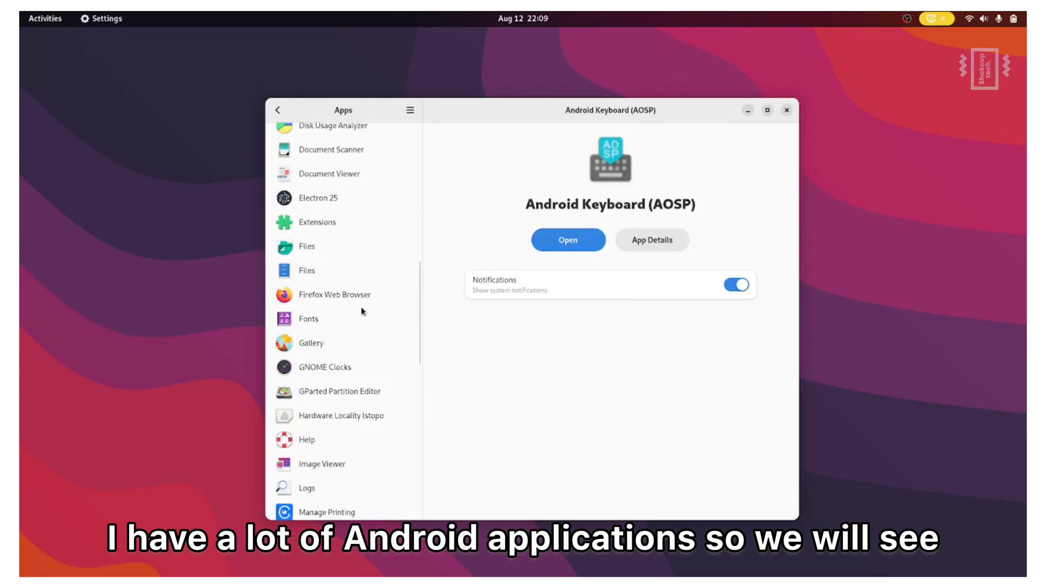
scroll(361, 311, "up", 8)
left_click(278, 110)
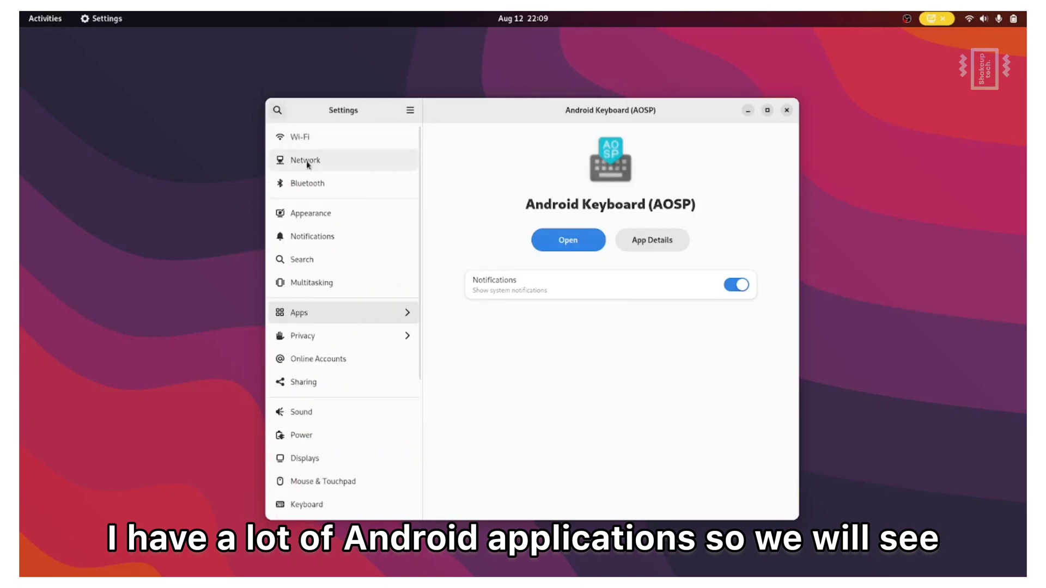
scroll(359, 331, "down", 8)
scroll(360, 332, "up", 3)
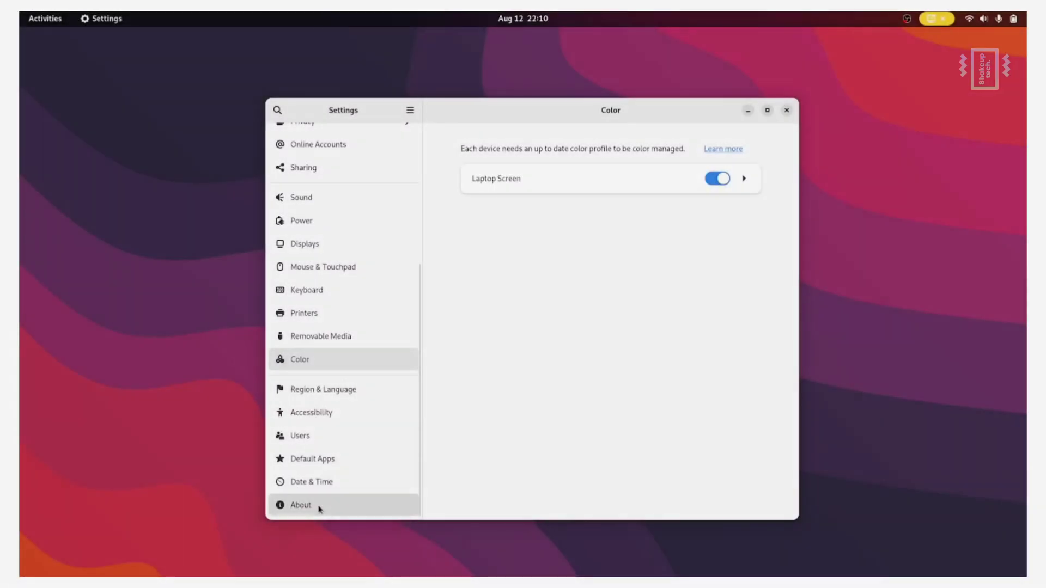
left_click(320, 507)
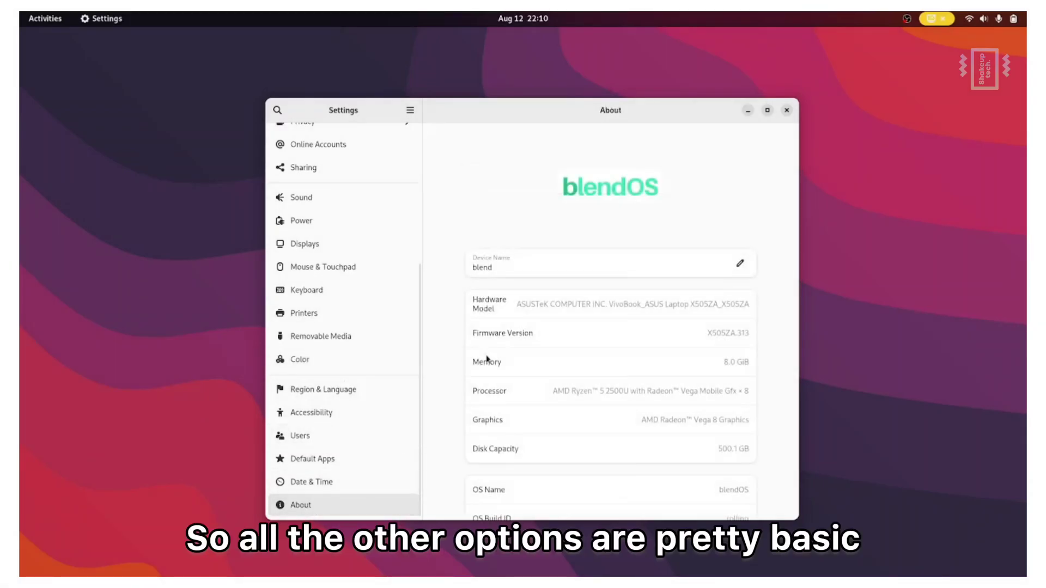
scroll(674, 392, "down", 5)
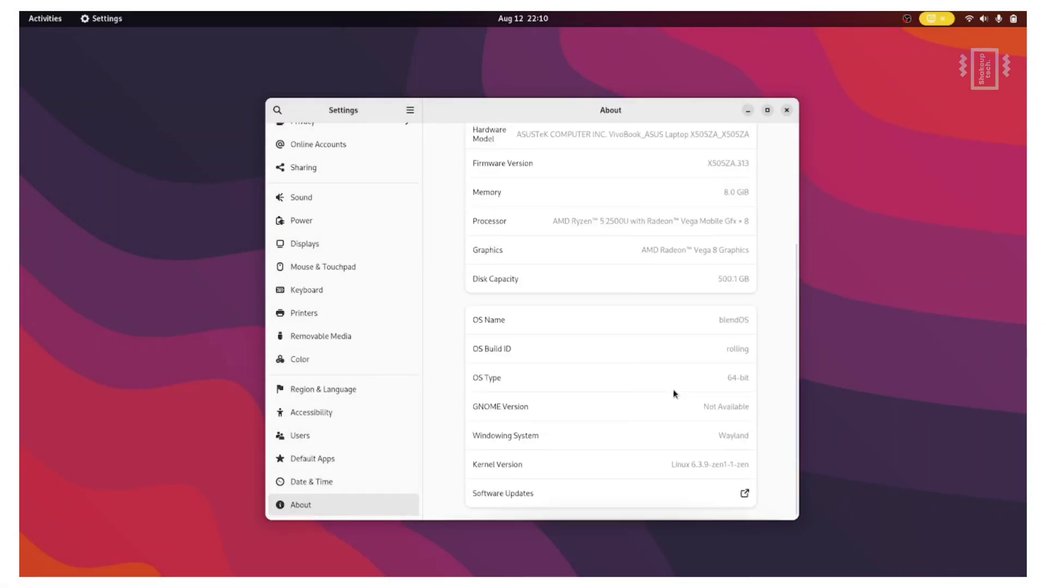
scroll(674, 393, "up", 5)
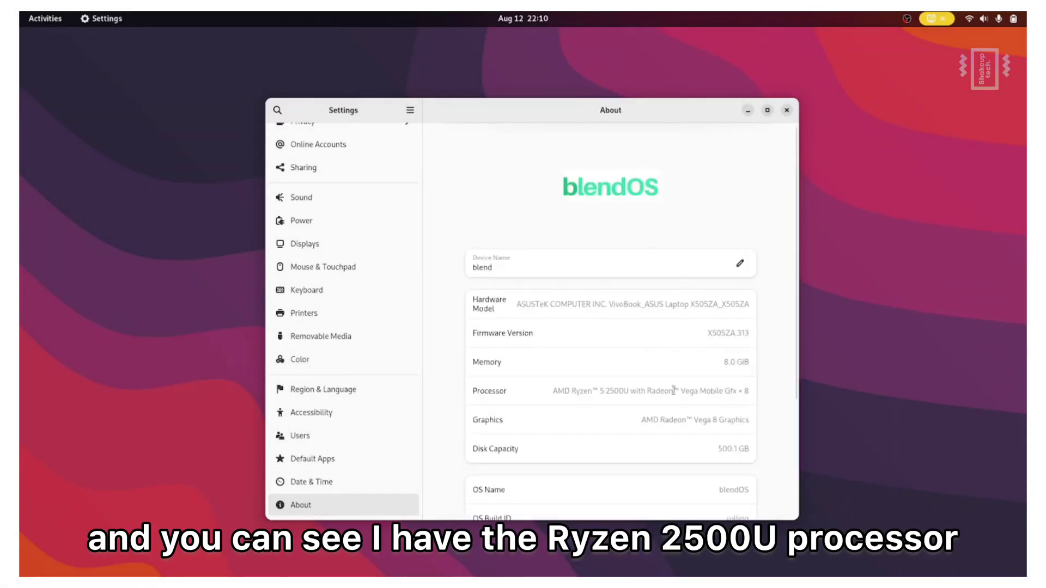
scroll(343, 218, "up", 5)
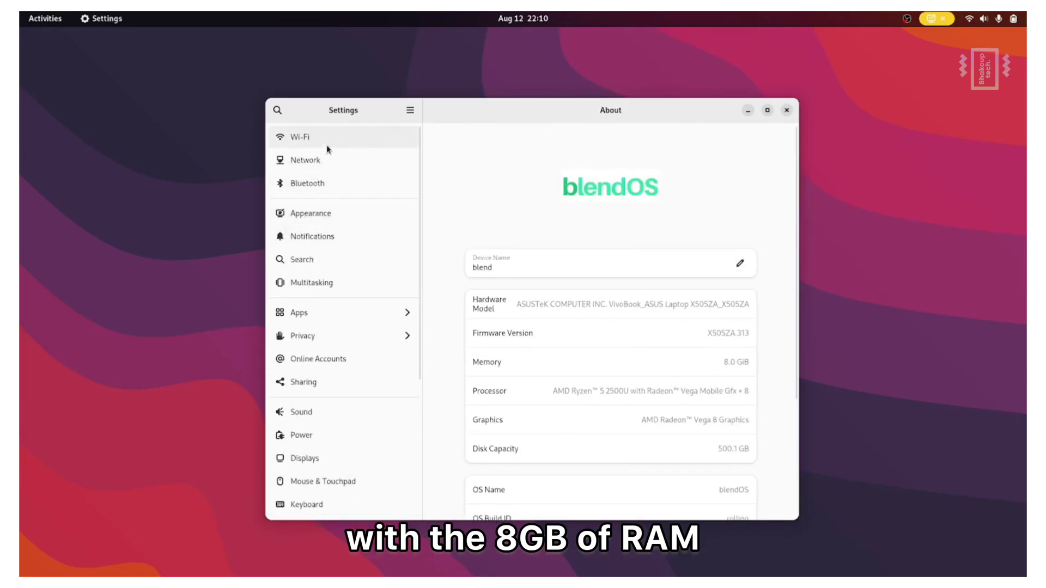
- Open Appearance, then expand and collapse the quick settings Power Off, Wi-Fi and Bluetooth menus
left_click(346, 213)
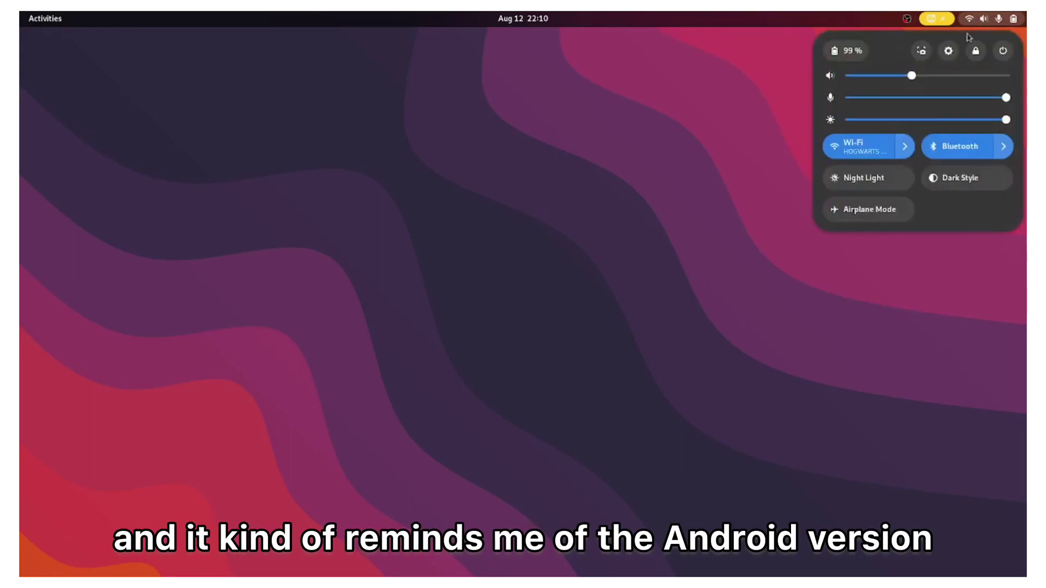
left_click(1003, 51)
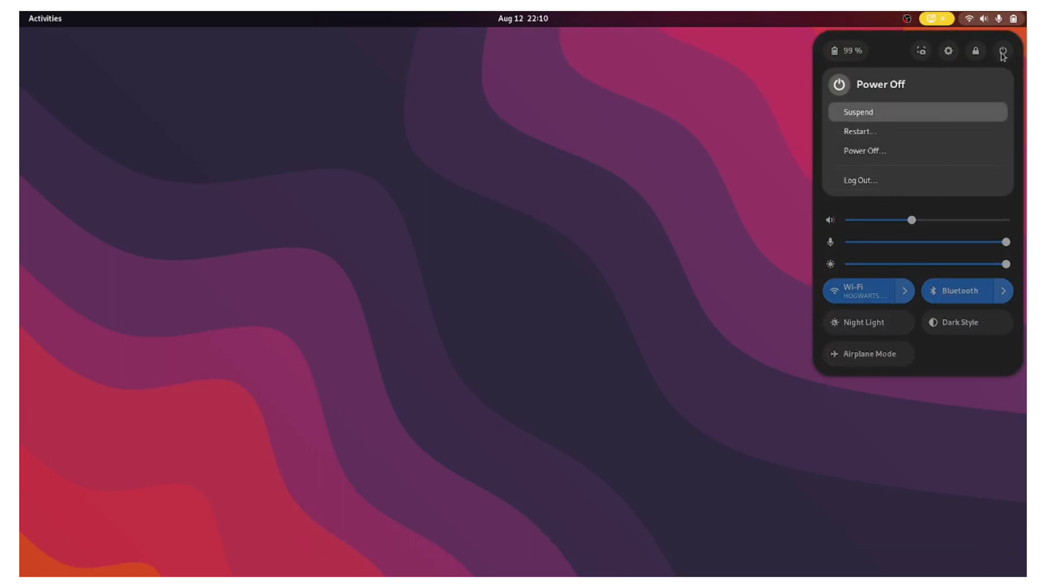
left_click(1003, 52)
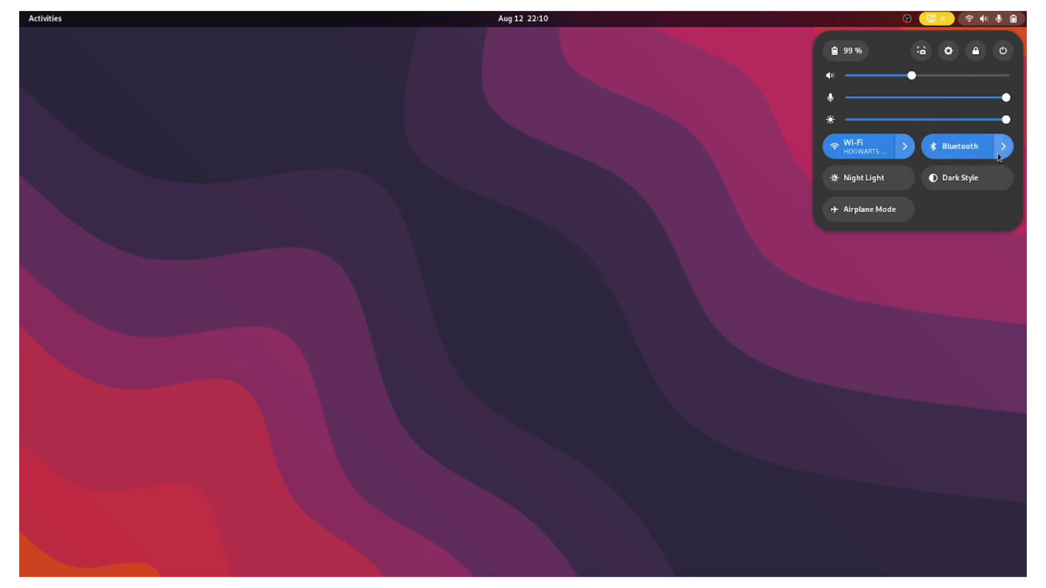
left_click(905, 156)
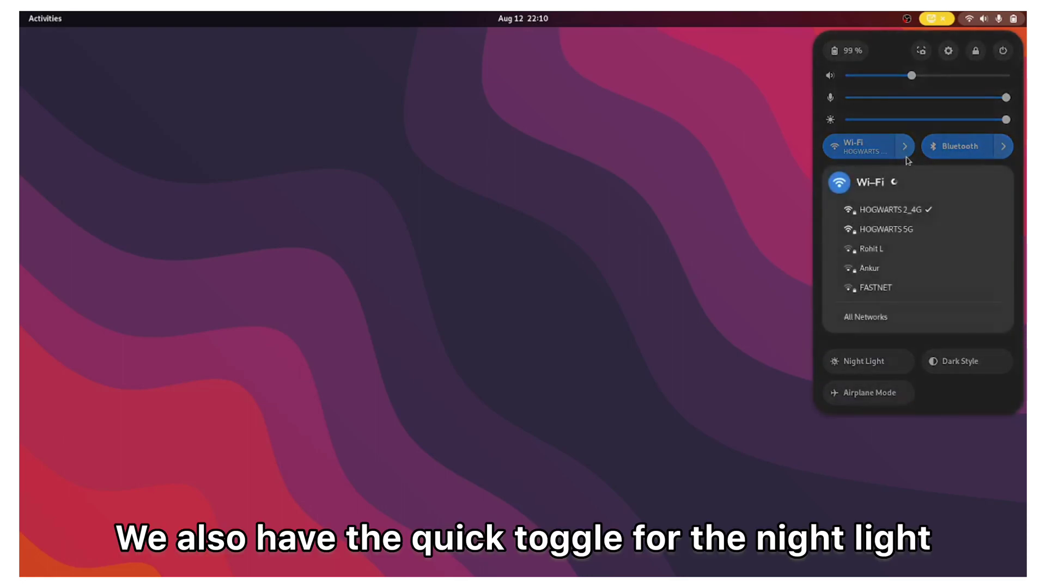
left_click(905, 154)
left_click(1008, 150)
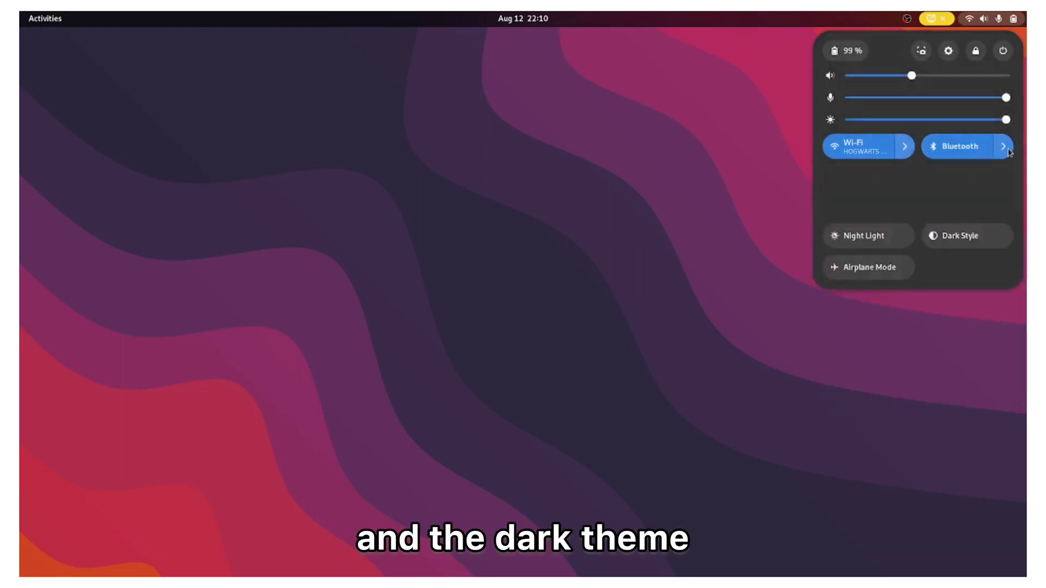
left_click(1007, 151)
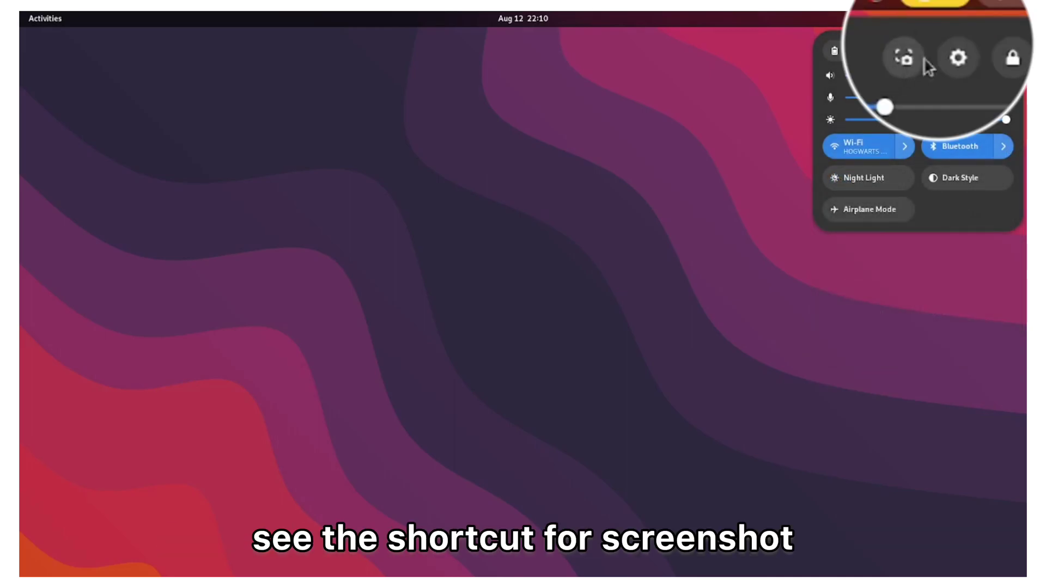
- Start a screenshot and switch between Screen, Window and Selection capture modes
left_click(913, 64)
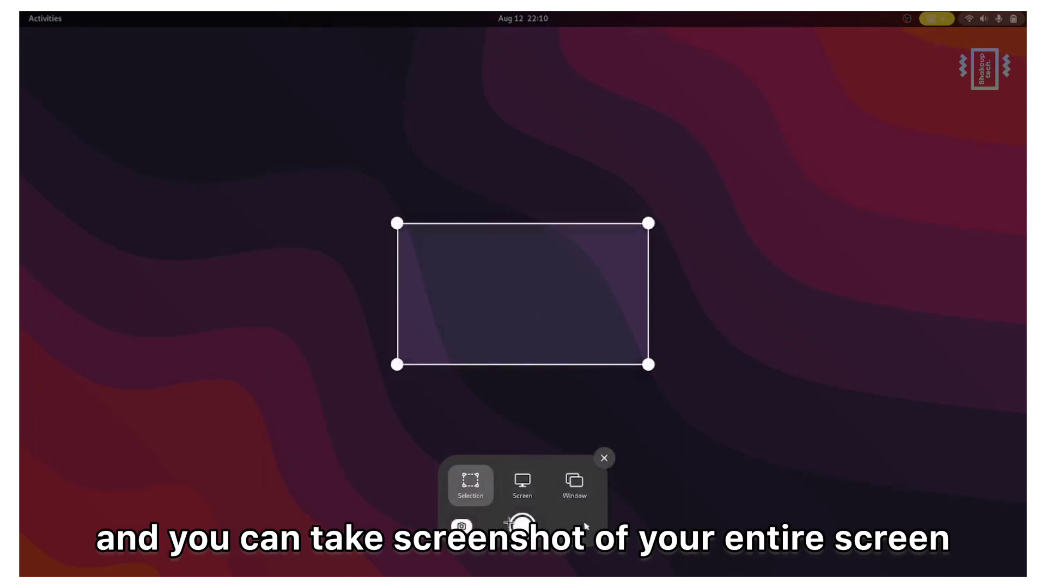
left_click(523, 484)
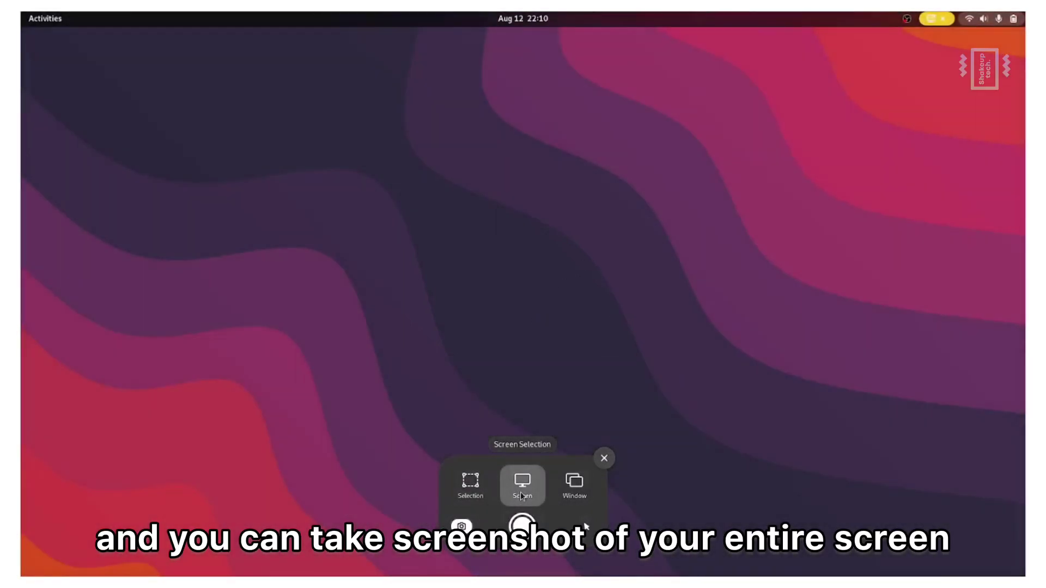
left_click(569, 487)
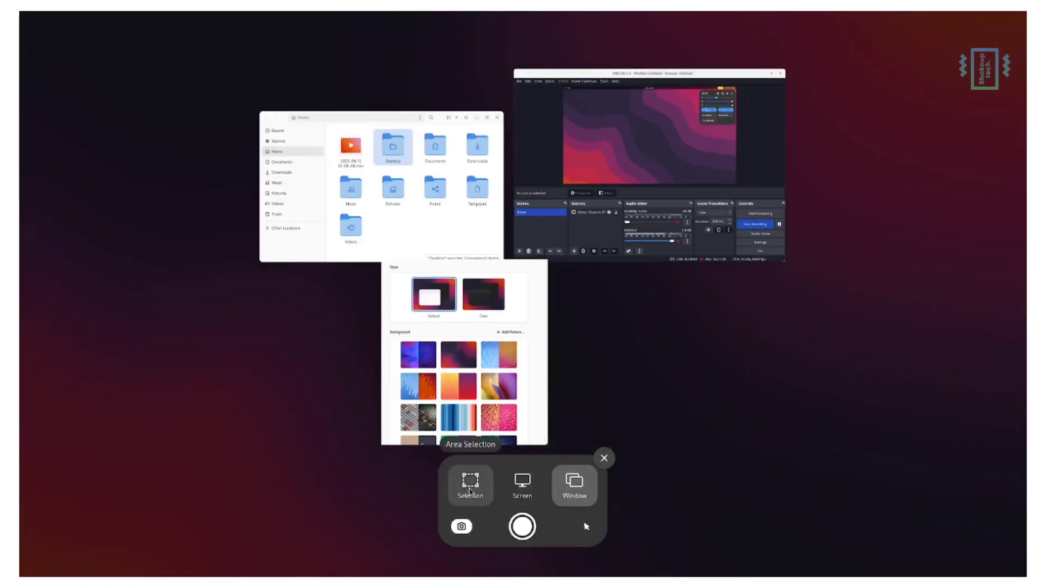
left_click(470, 491)
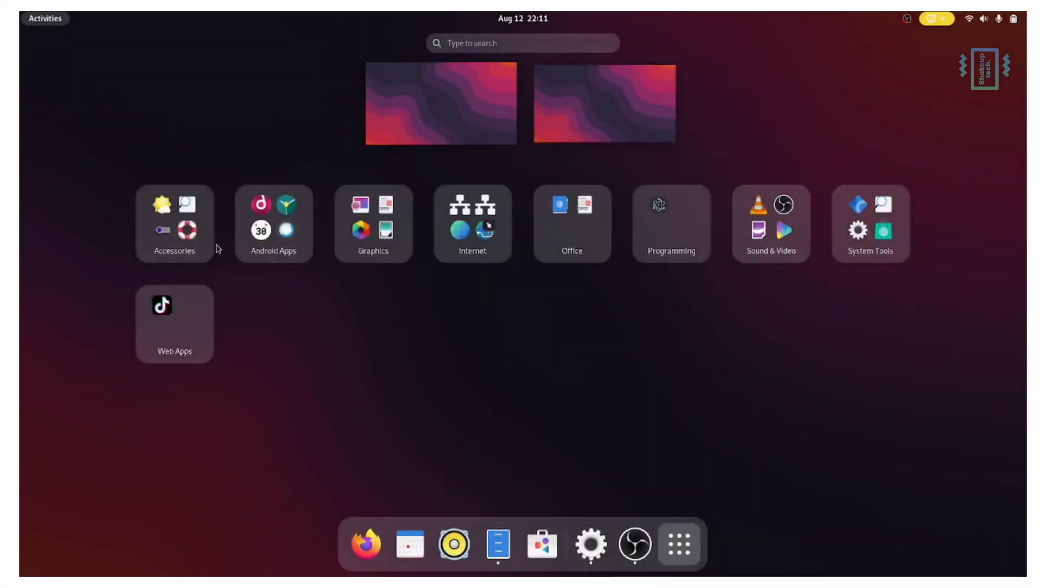
- Page through both pages of the Android Apps folder, close it, and open System Tools
left_click(264, 258)
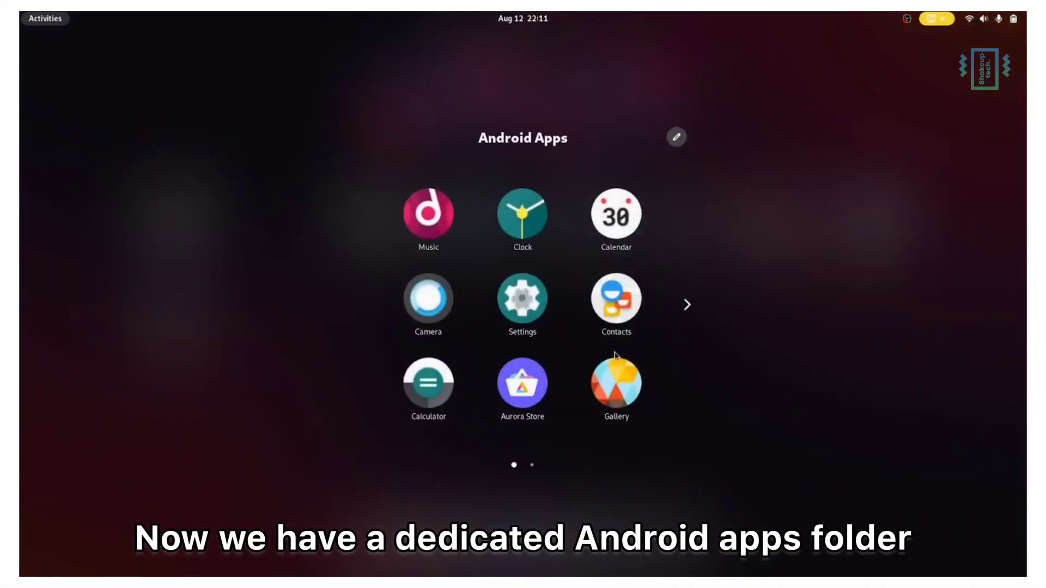
left_click(687, 306)
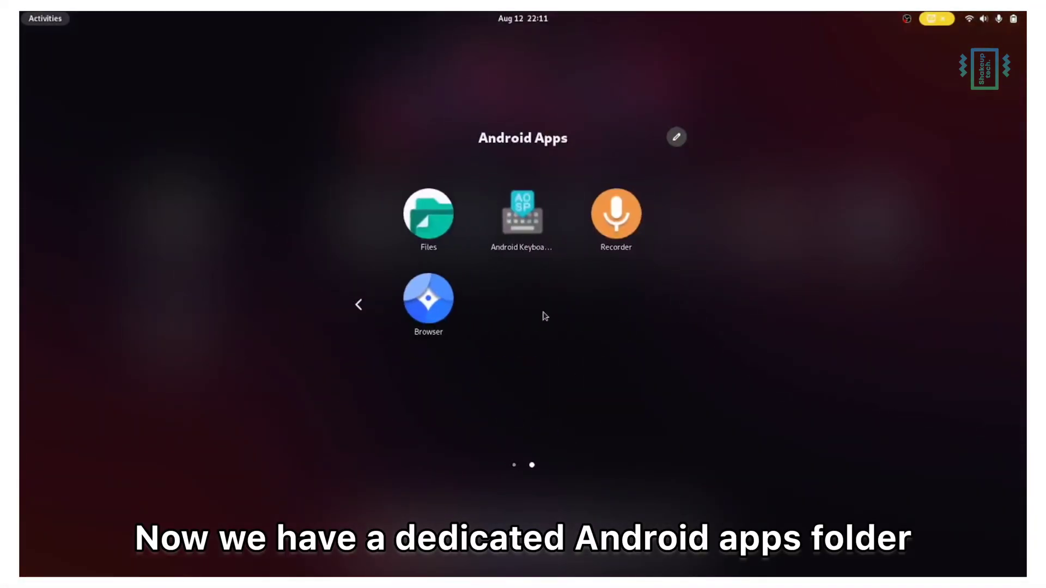
left_click(364, 313)
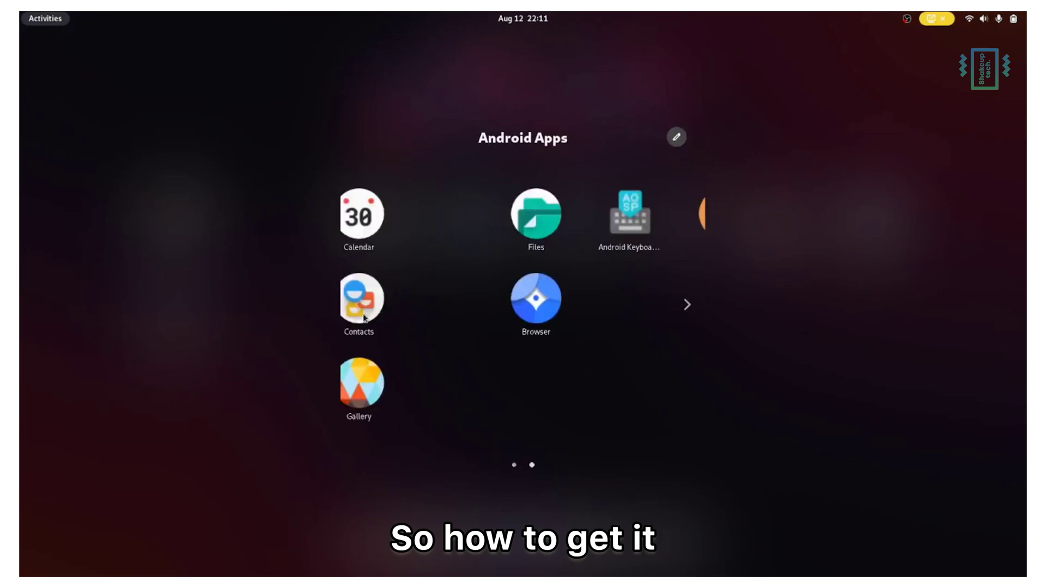
left_click(308, 288)
left_click(846, 249)
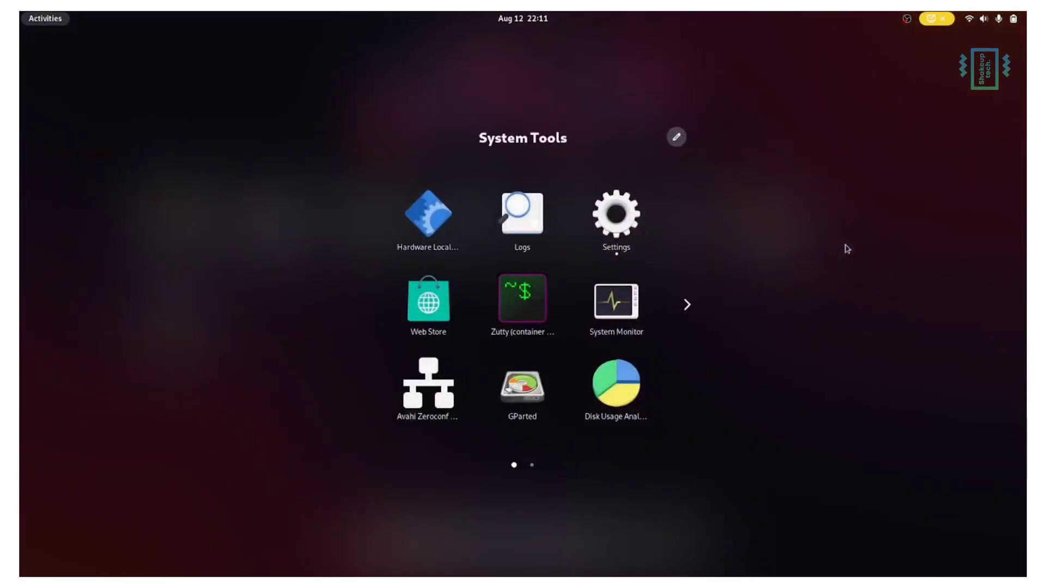
- Create a Linux container named 'ubuntu' based on Ubuntu 22.04
left_click_drag(577, 302, 485, 296)
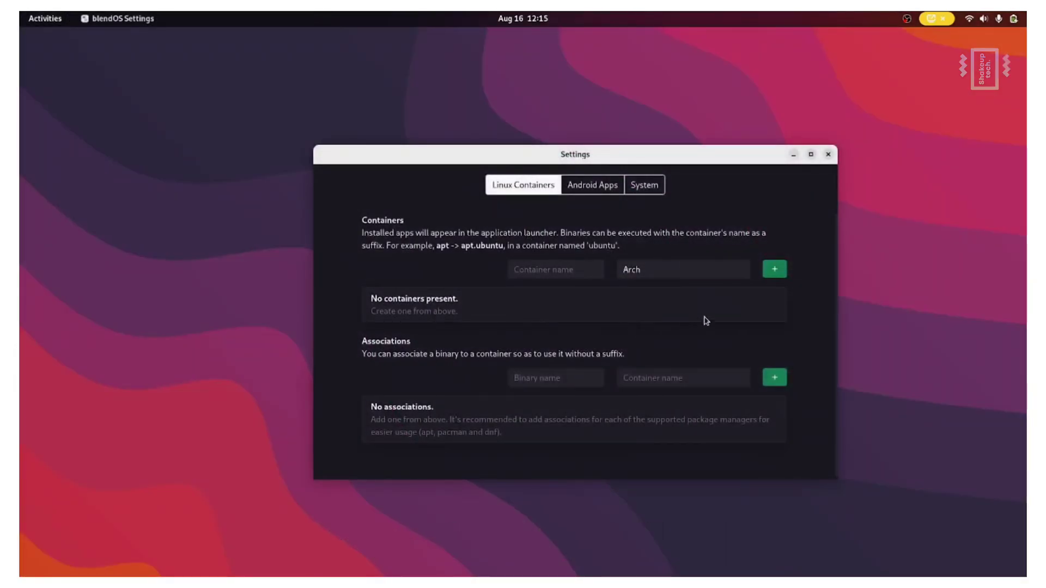
left_click(720, 272)
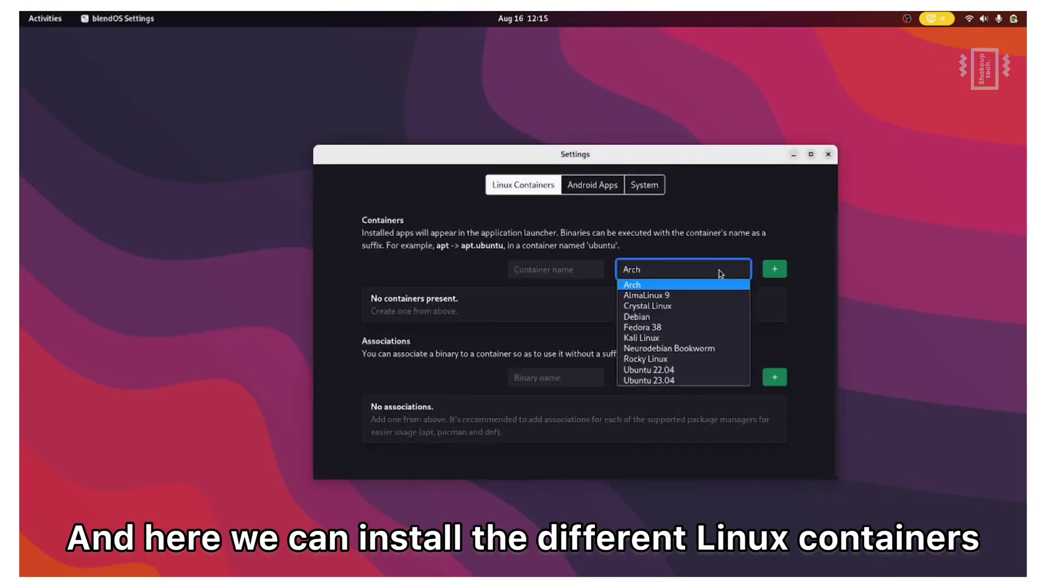
left_click(679, 371)
left_click(562, 275)
type("ubuntu")
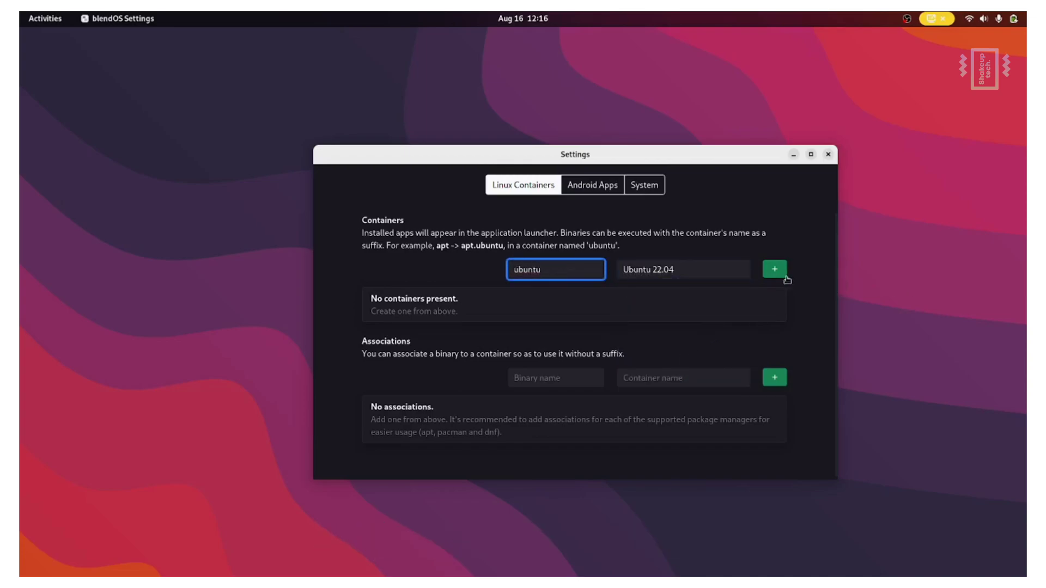
left_click(785, 277)
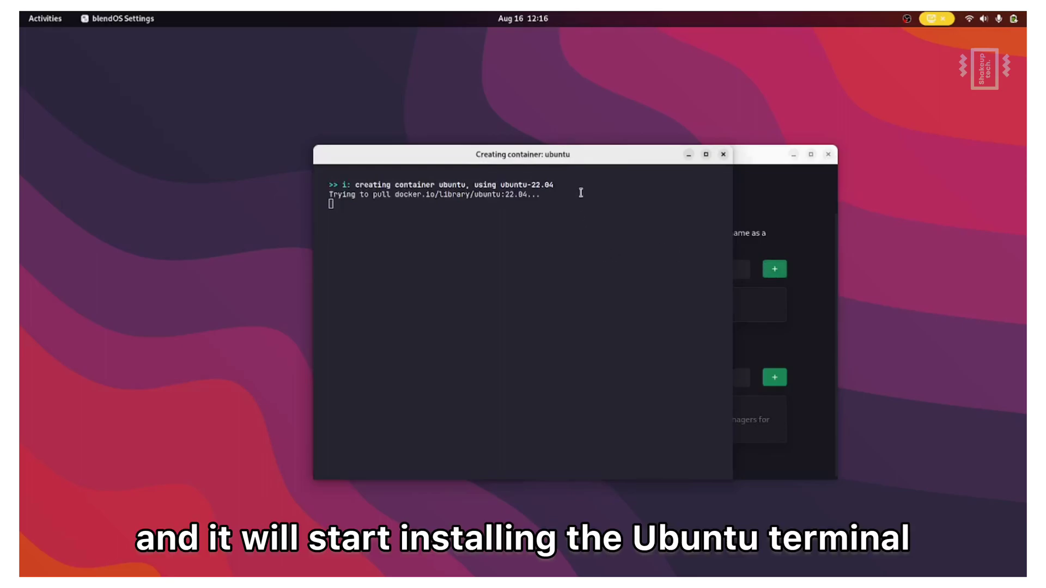
left_click_drag(577, 165, 643, 170)
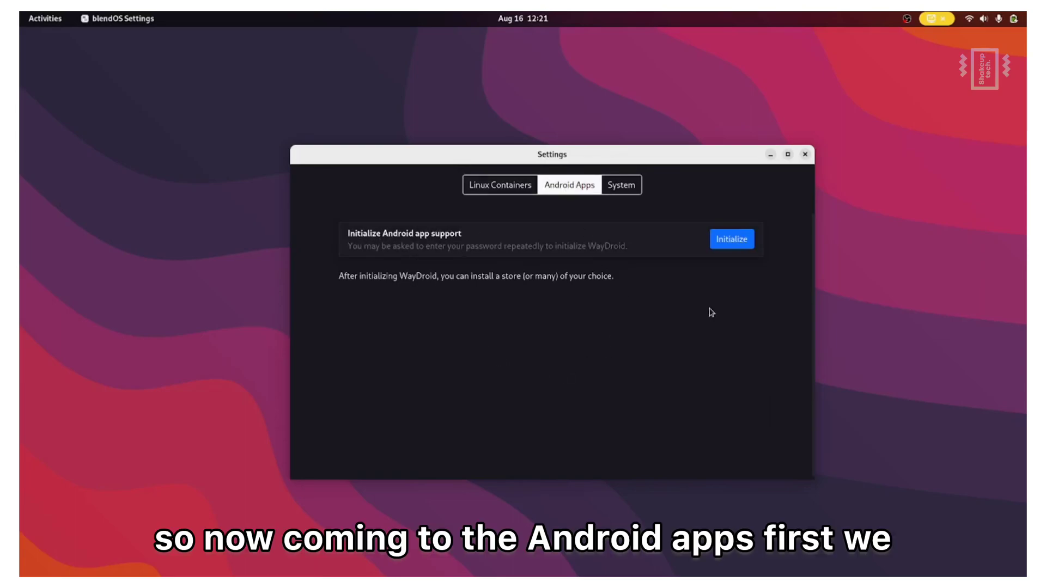
- Initialize WayDroid and confirm the Android Apps tab offers Aurora Store and F-Droid
left_click(742, 244)
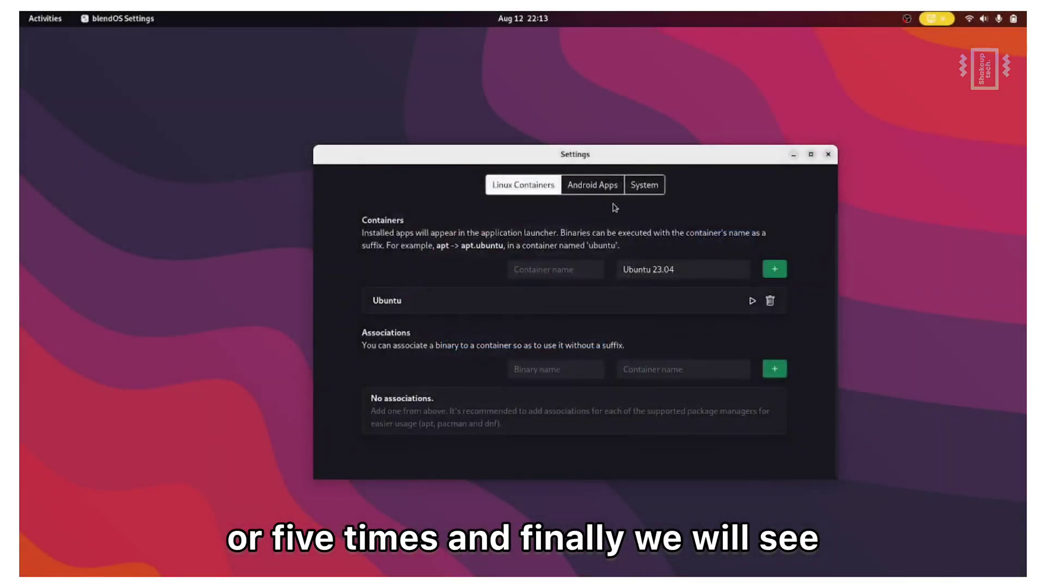
left_click(601, 187)
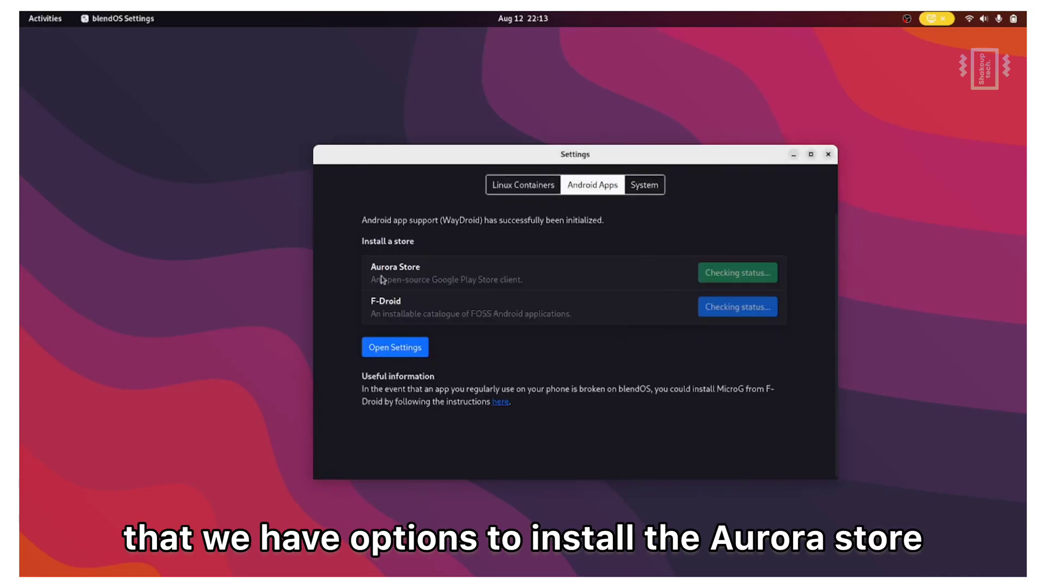
- In Android Settings, confirm About phone > Android version reads Android 11 and trigger its easter egg
left_click(416, 351)
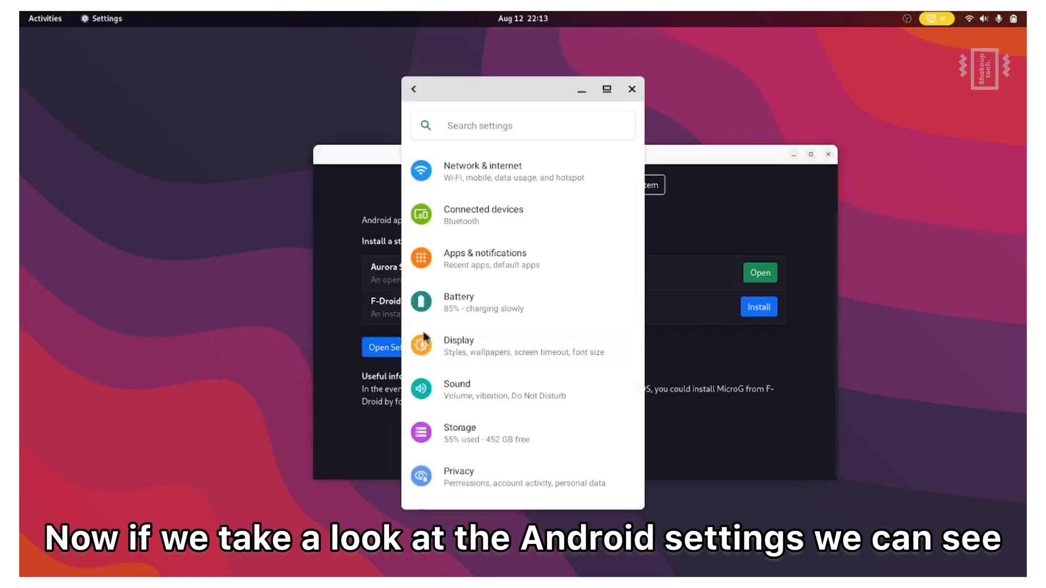
scroll(463, 416, "down", 5)
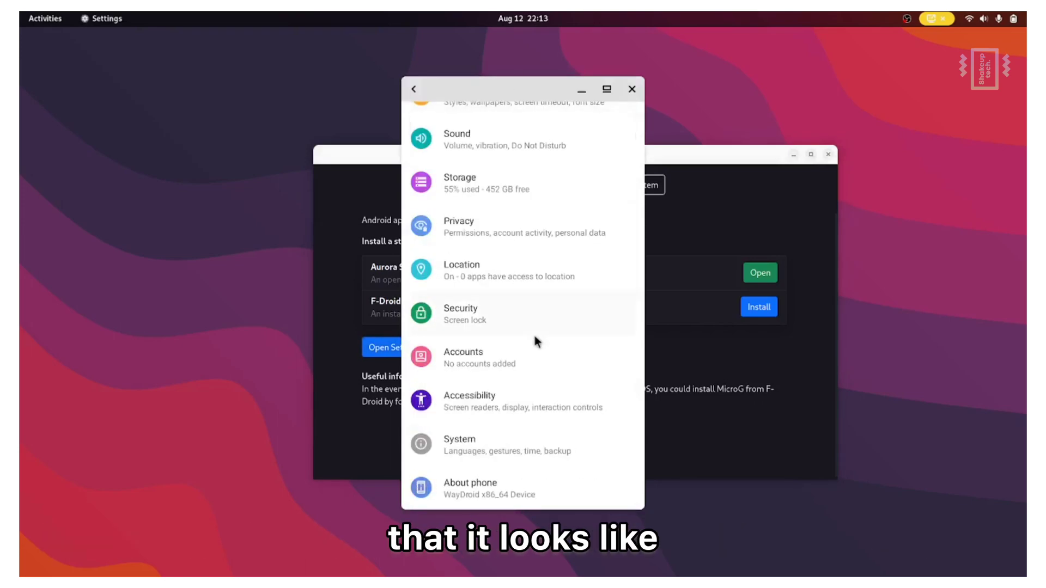
left_click(488, 482)
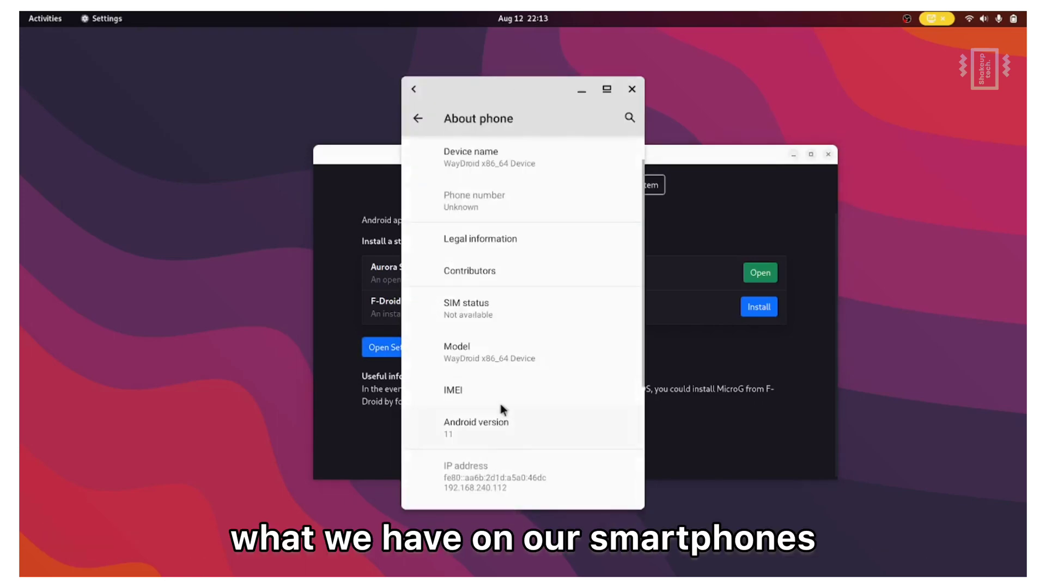
scroll(499, 409, "down", 4)
left_click(484, 196)
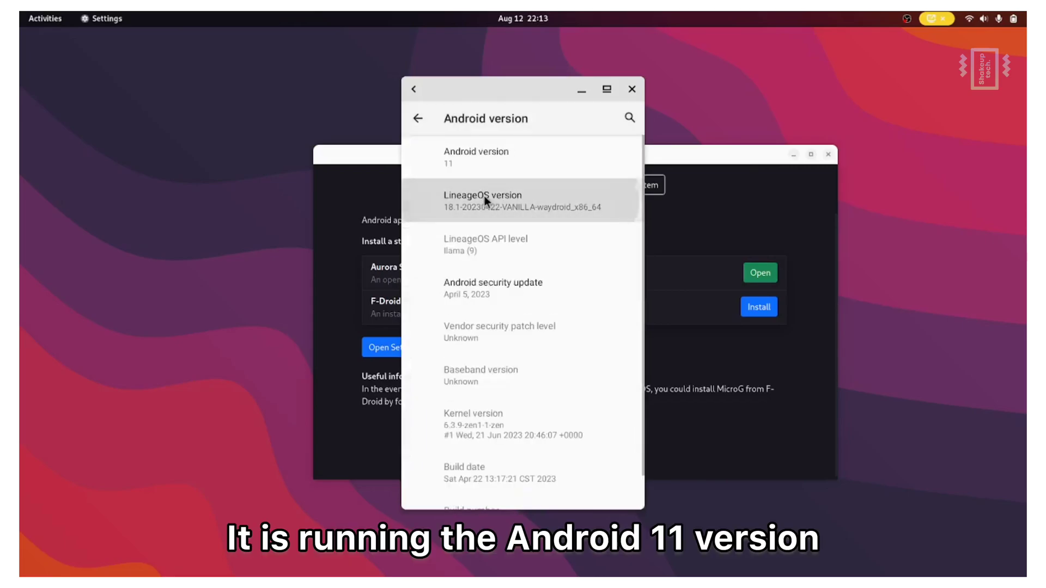
left_click(489, 169)
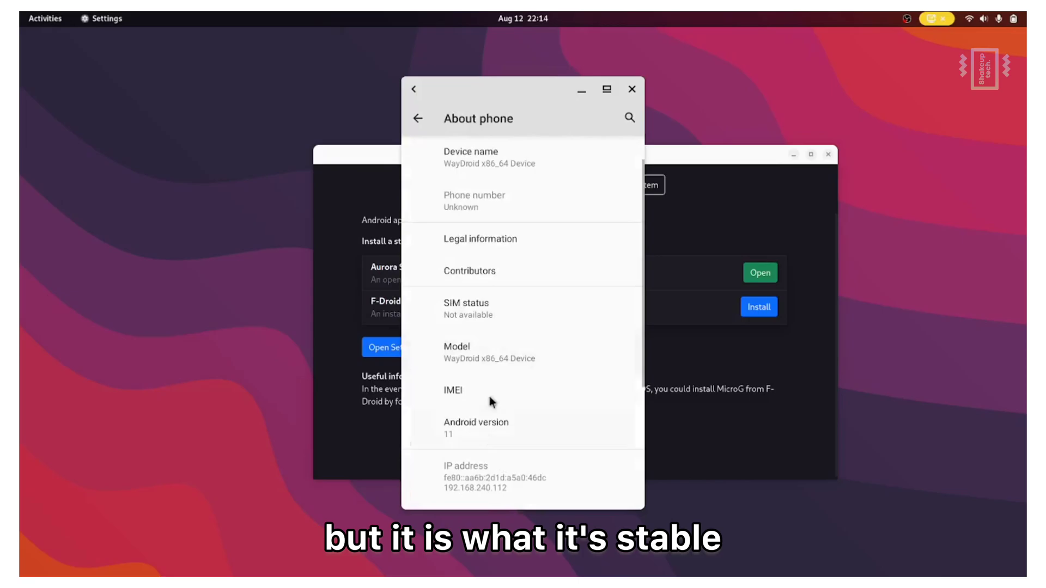
- Return to the main Android settings list and scroll through it
scroll(522, 400, "up", 2)
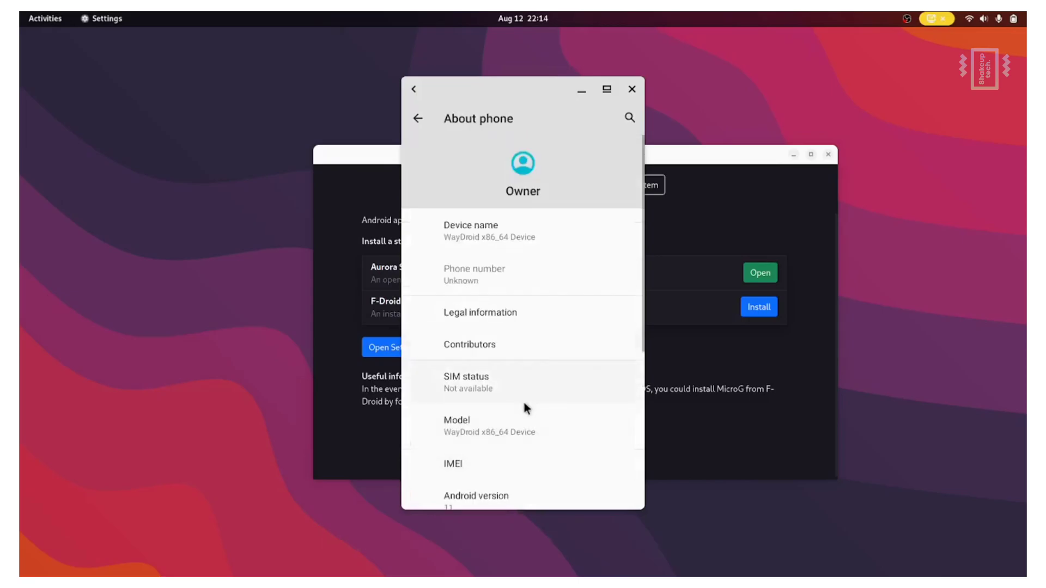
left_click(419, 119)
scroll(527, 362, "up", 5)
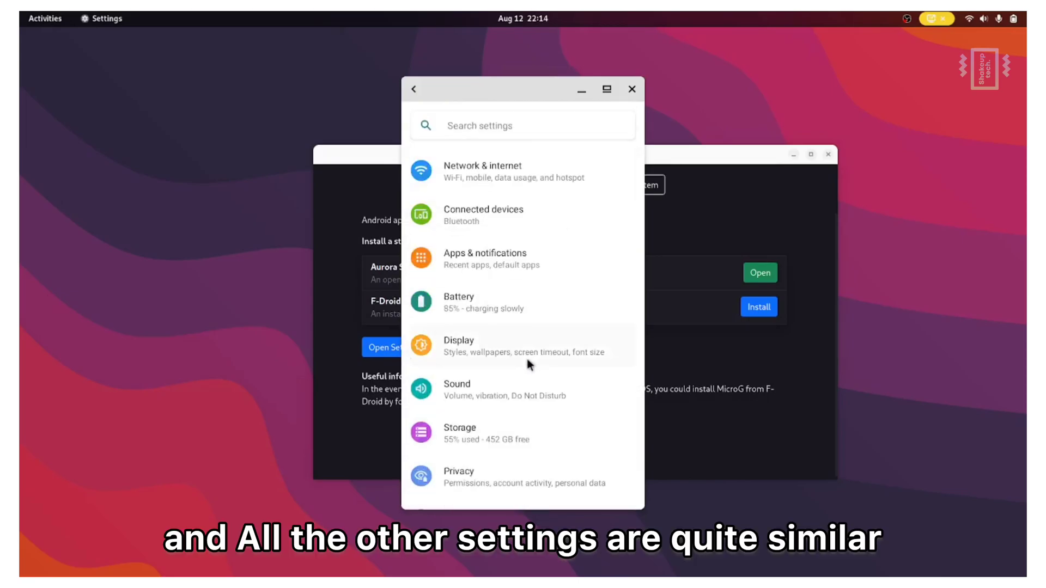
scroll(488, 414, "down", 5)
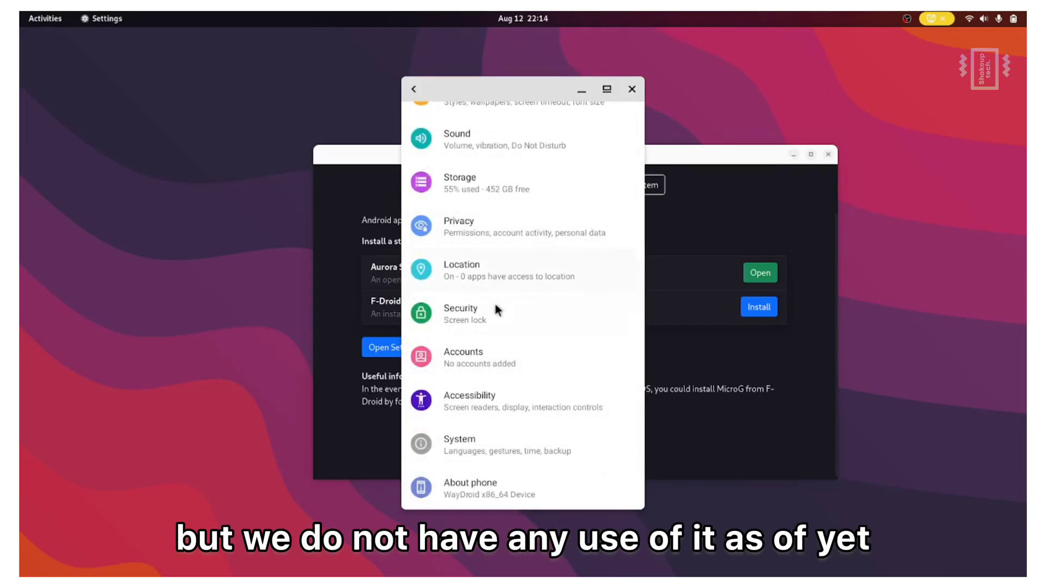
scroll(500, 364, "up", 4)
scroll(498, 311, "down", 5)
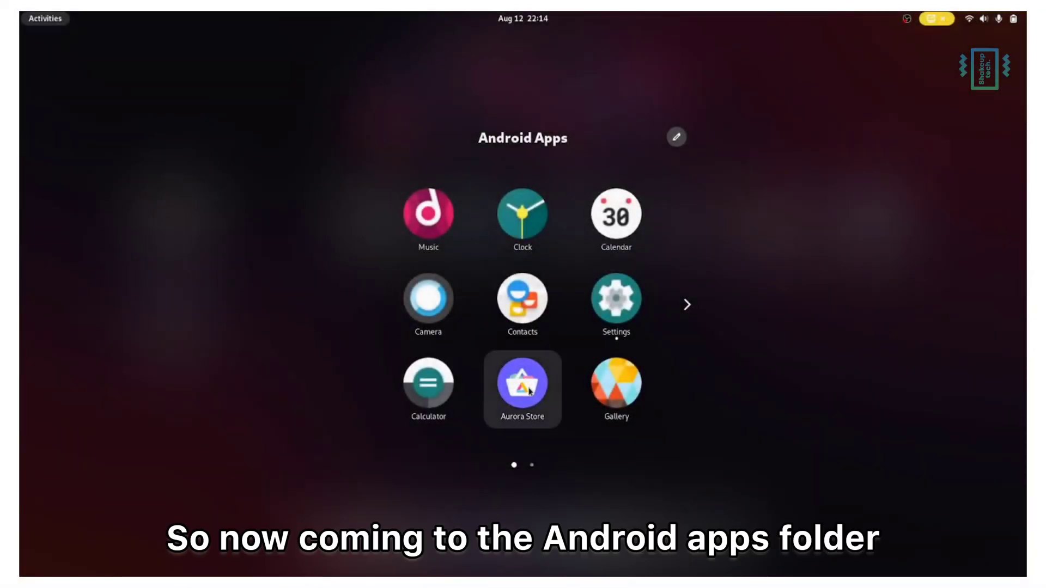
- Launch Aurora Store, log in anonymously, hide the WayDroid setup window, and scroll the For you page
left_click(534, 381)
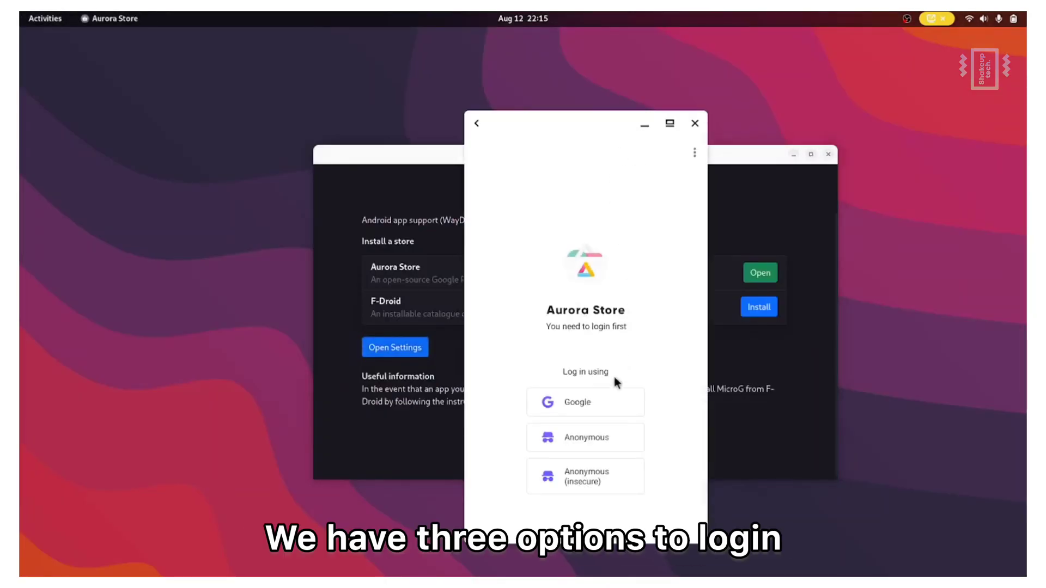
left_click(590, 445)
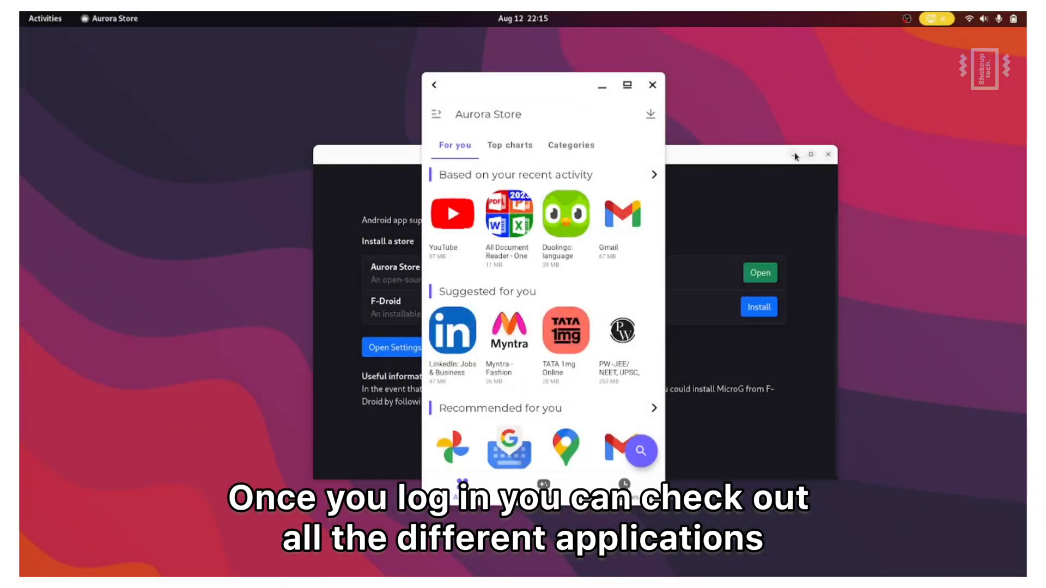
left_click(794, 155)
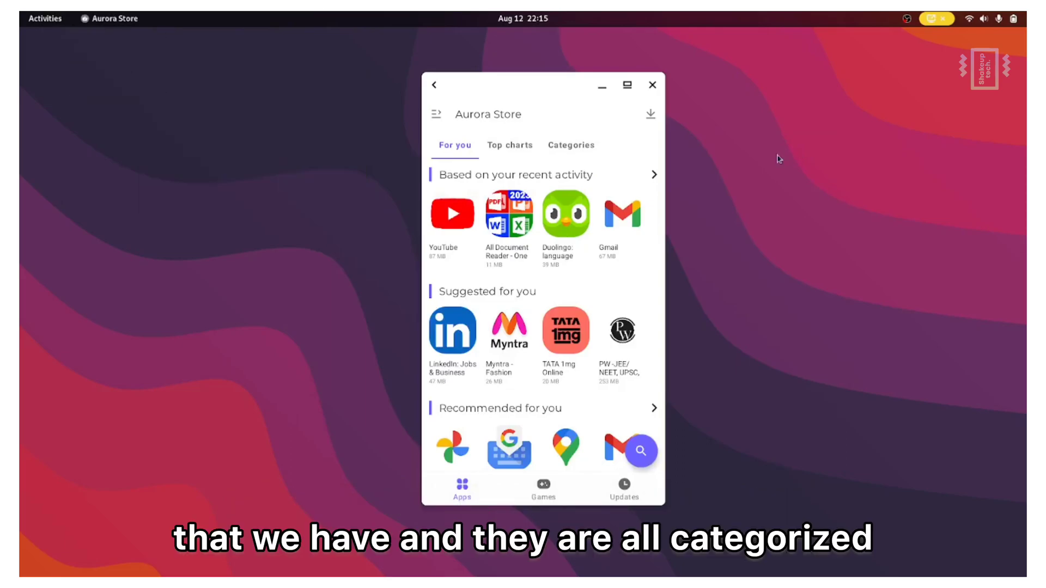
scroll(481, 267, "down", 15)
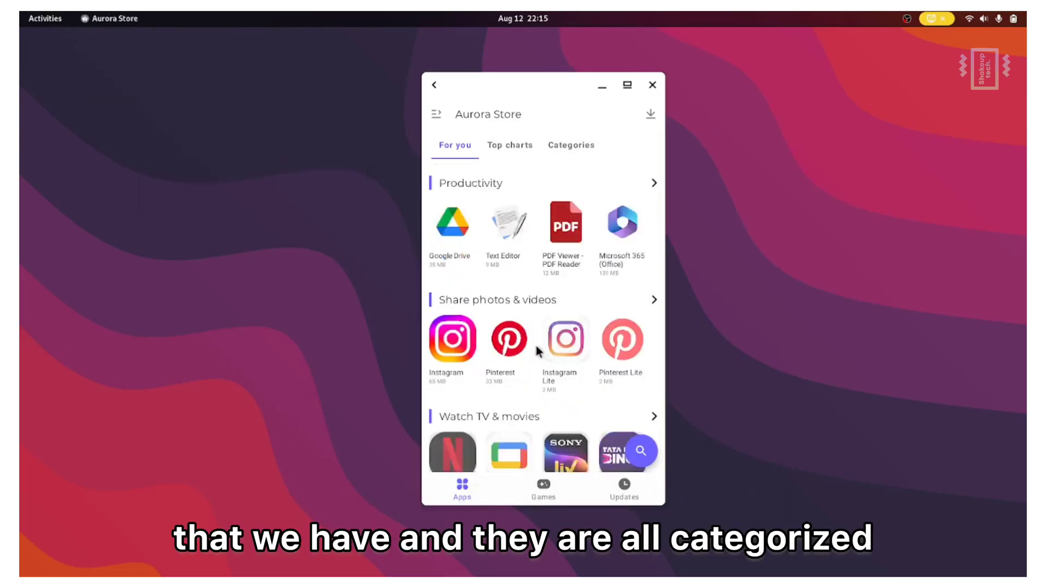
scroll(558, 370, "up", 20)
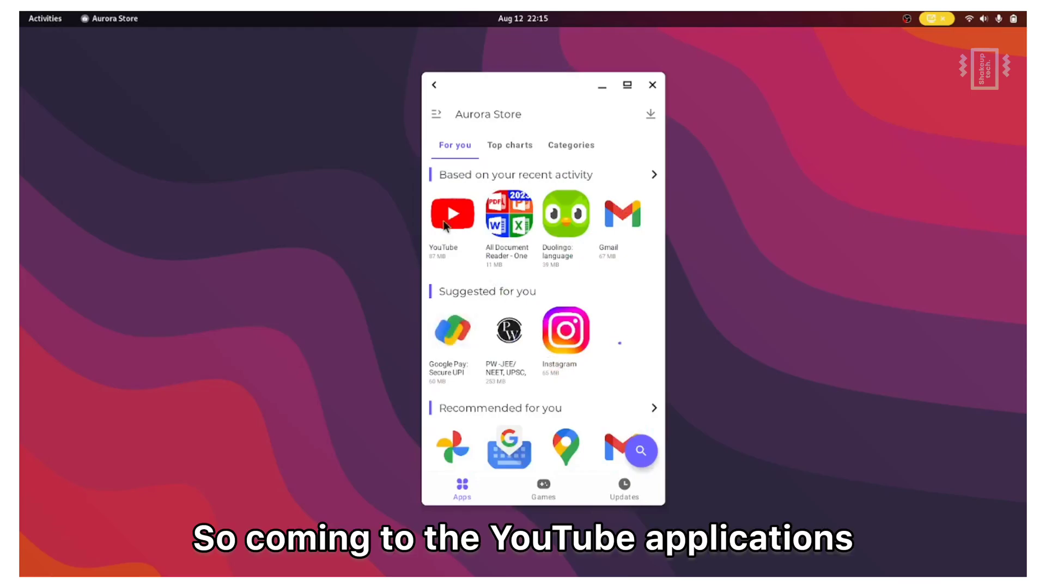
- Open YouTube's details page in Aurora Store, then scroll through the Instagram Reels feed
left_click(446, 223)
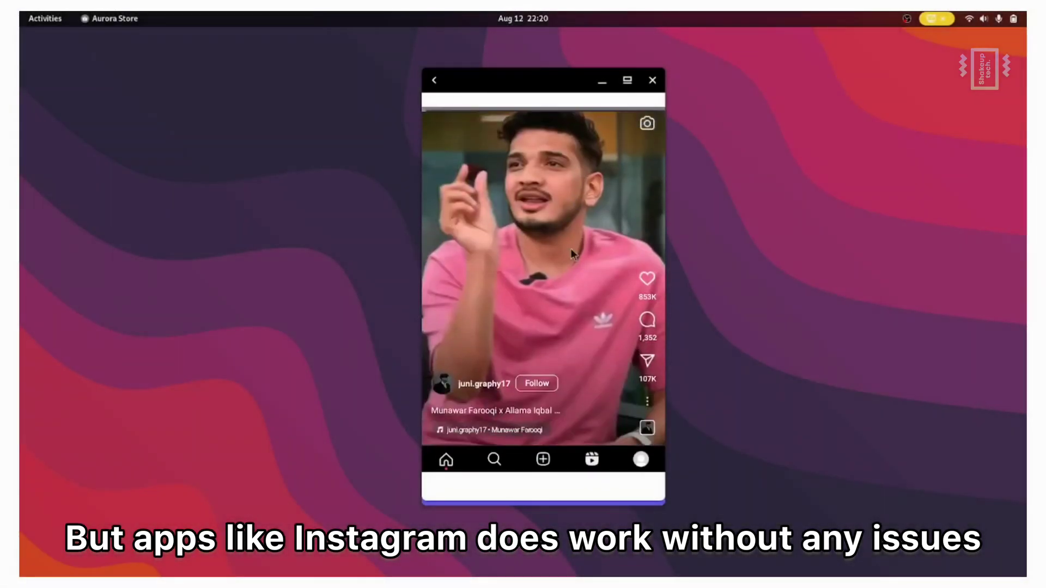
scroll(570, 248, "down", 2)
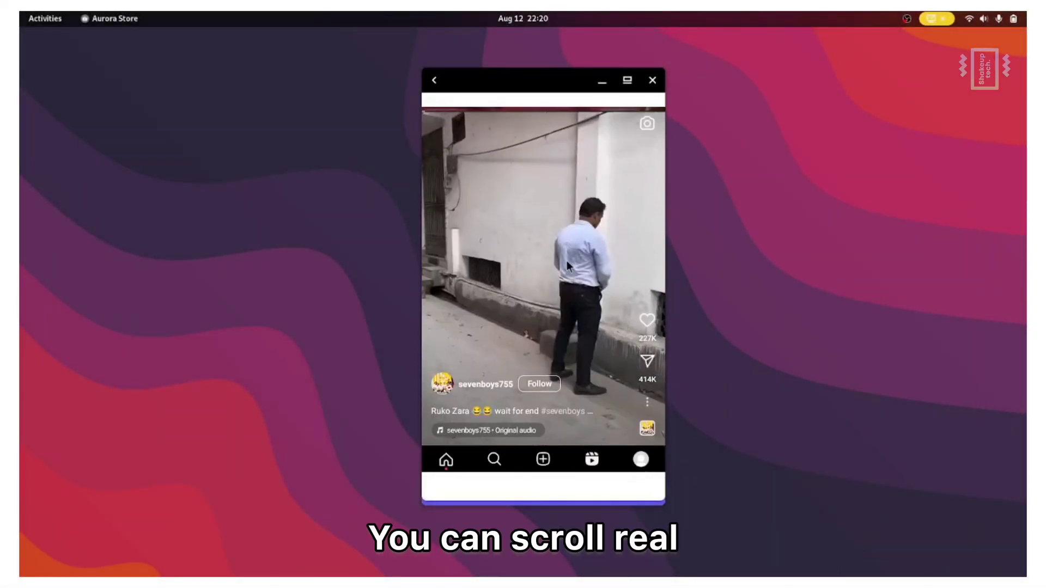
scroll(567, 299, "down", 4)
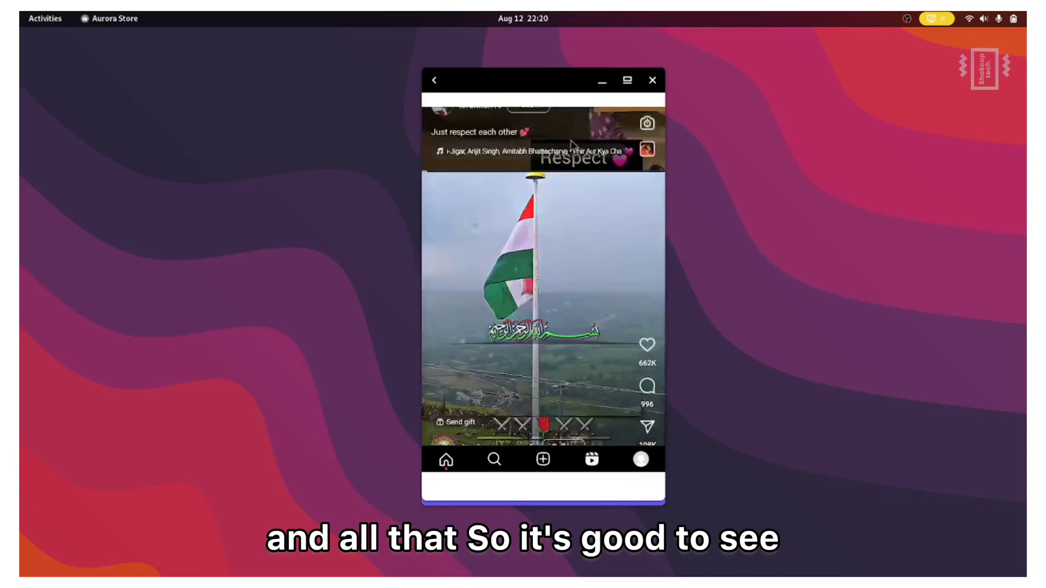
scroll(528, 361, "down", 3)
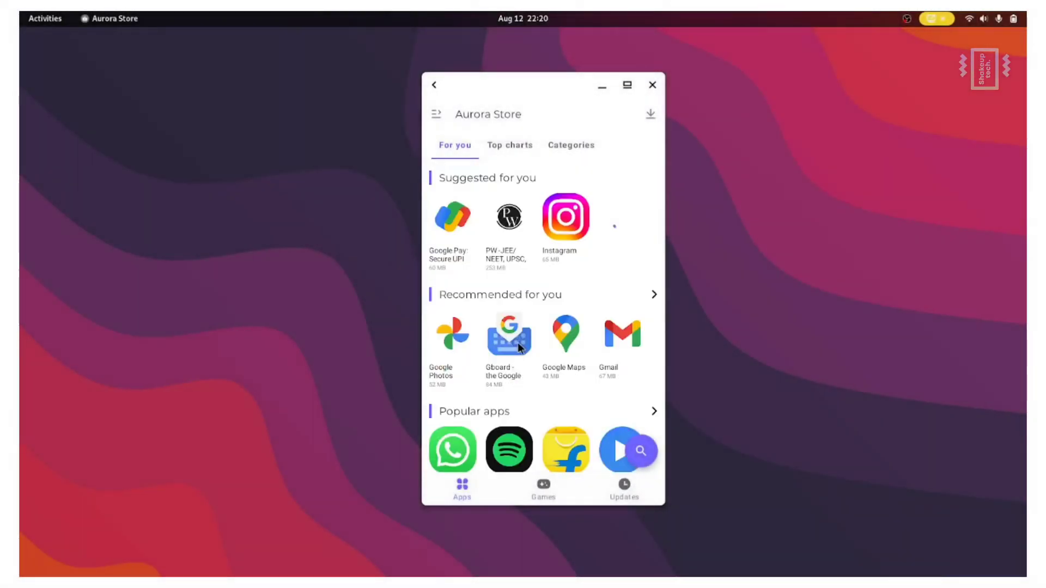
- Scroll through Aurora Store's For you categories, then start a Dr. Driving mission and begin driving
scroll(518, 347, "down", 4)
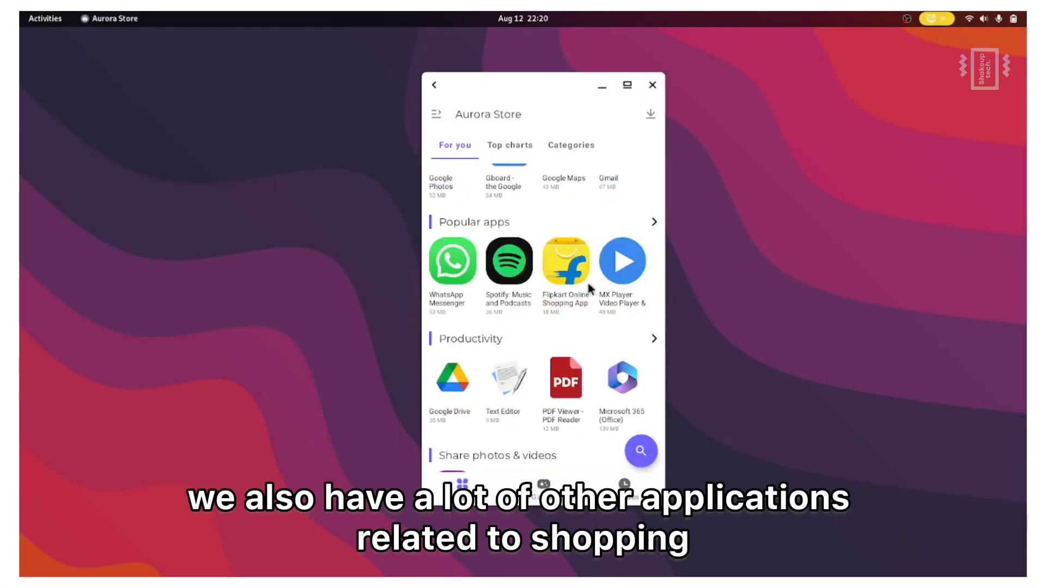
scroll(589, 288, "down", 8)
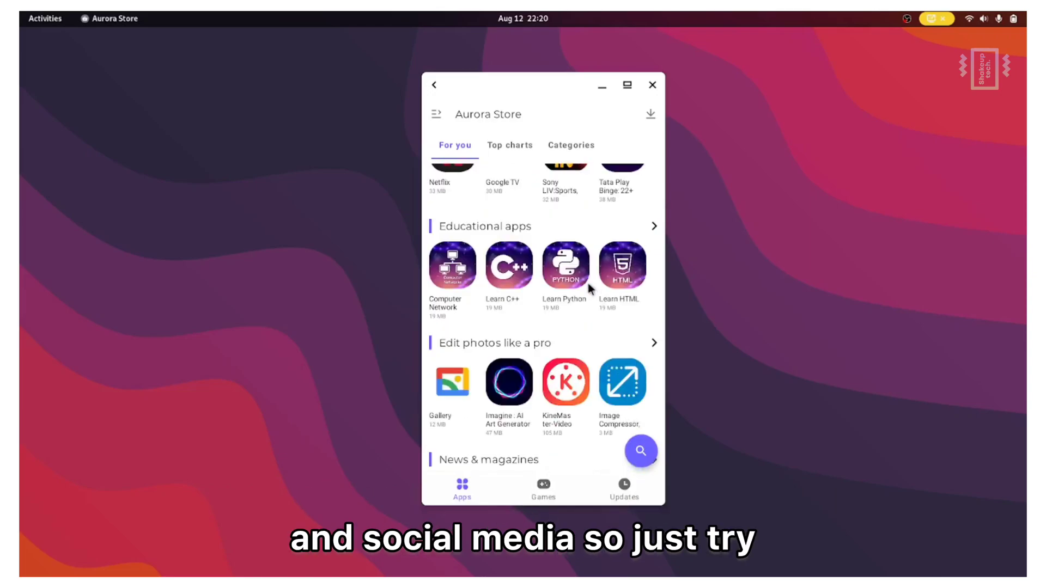
scroll(589, 290, "down", 4)
scroll(567, 292, "down", 4)
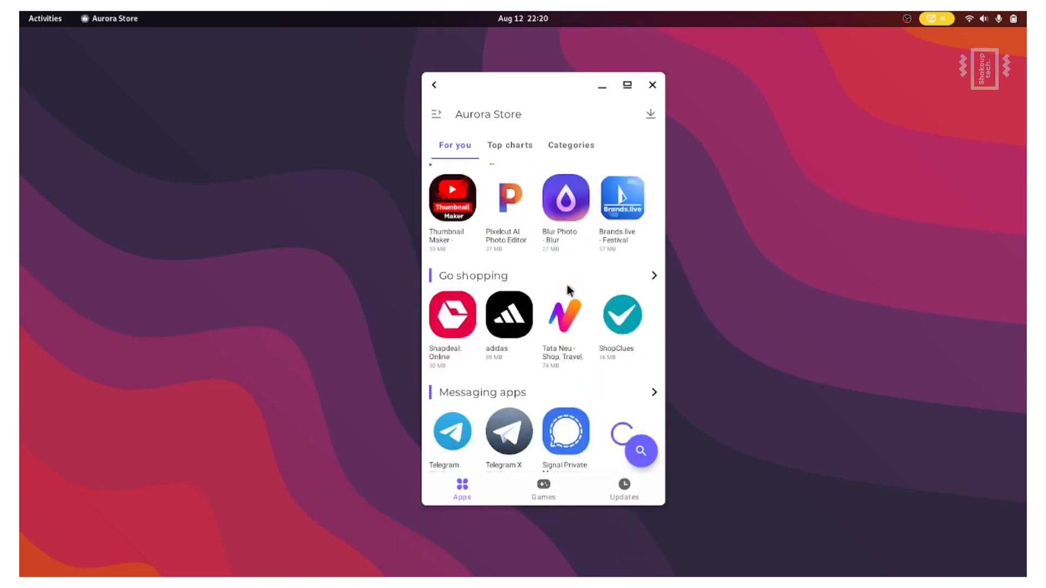
scroll(568, 290, "up", 4)
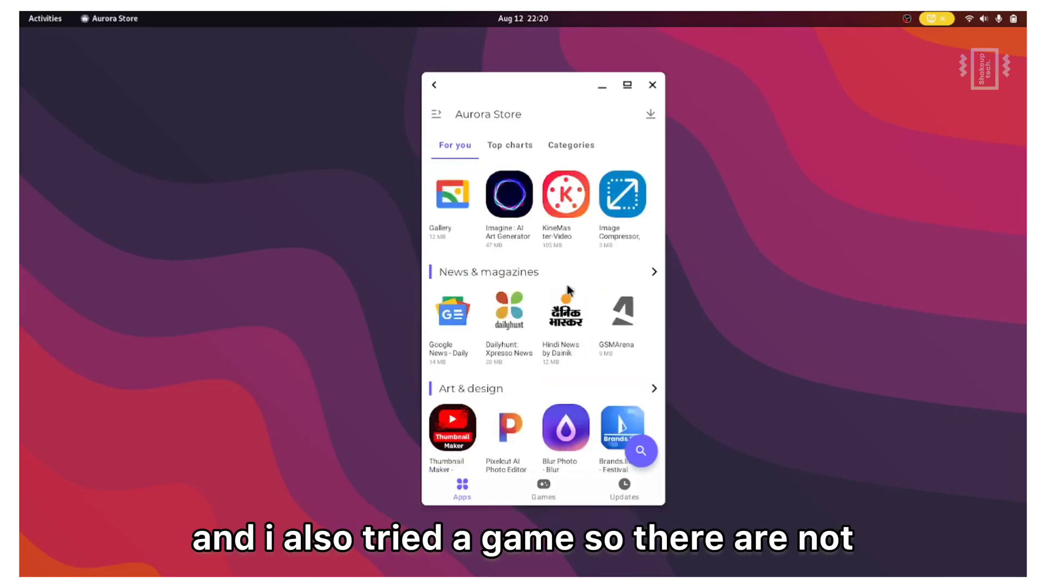
scroll(567, 285, "down", 8)
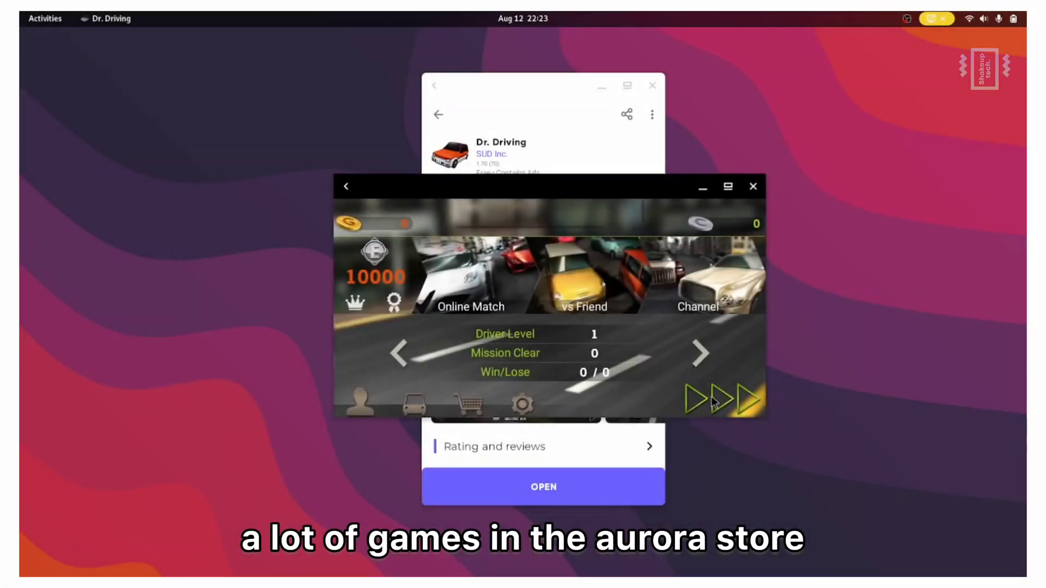
left_click(714, 401)
left_click(743, 398)
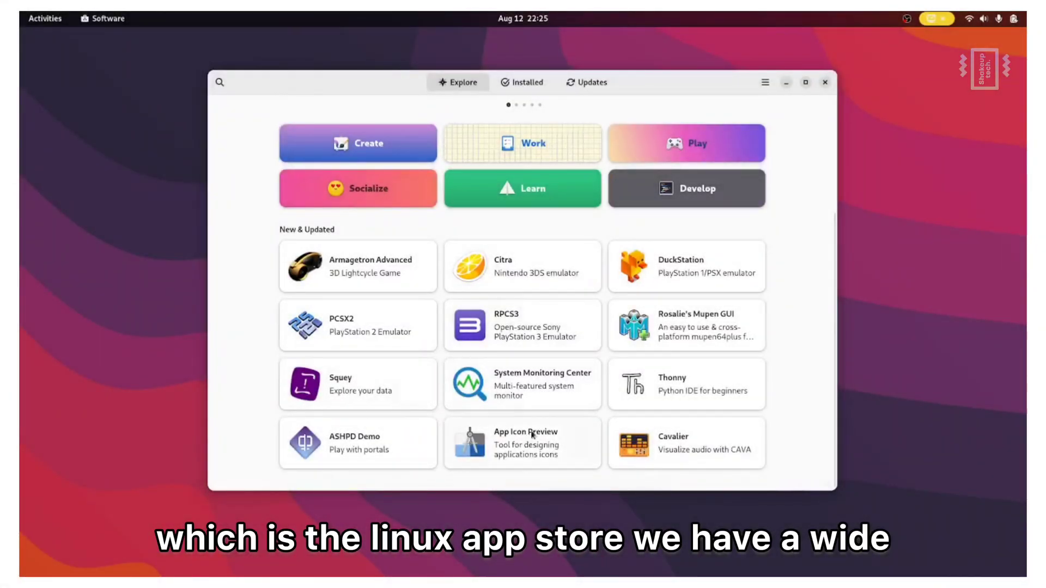
- Page through Citra's screenshots in Software, then LibreOffice's screenshots up to Impress
left_click(518, 273)
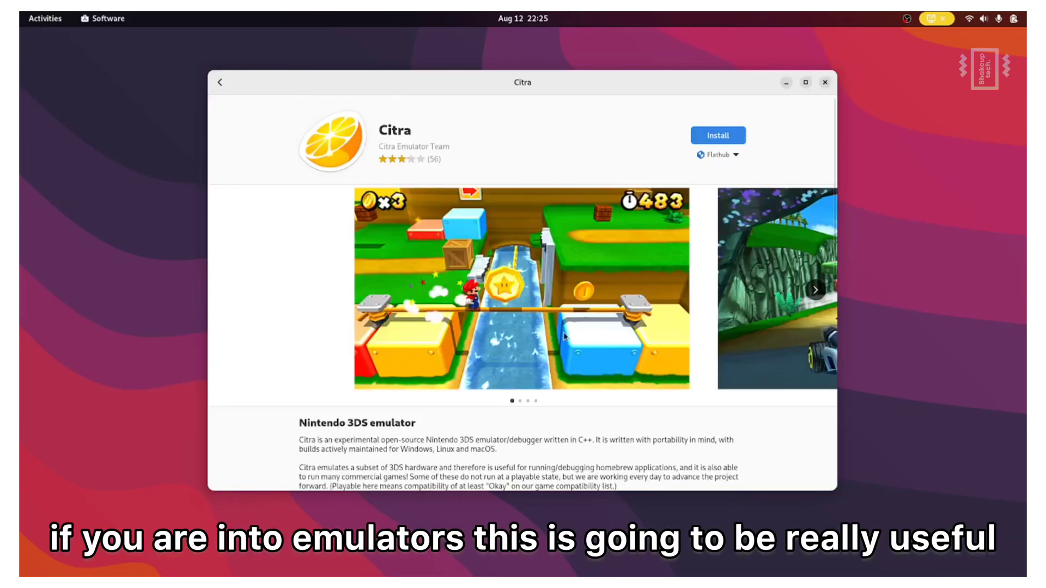
left_click(815, 290)
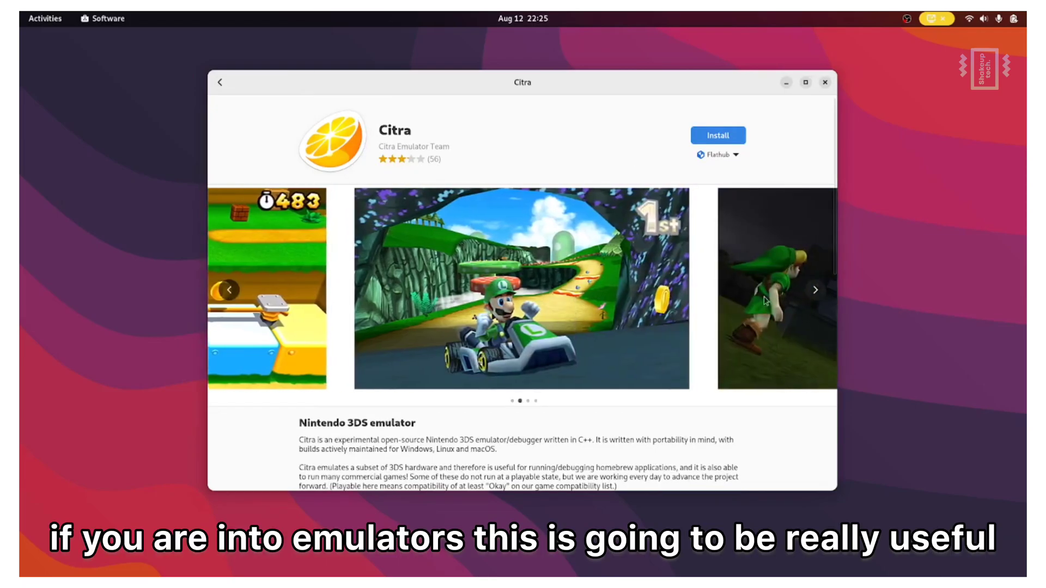
left_click(816, 291)
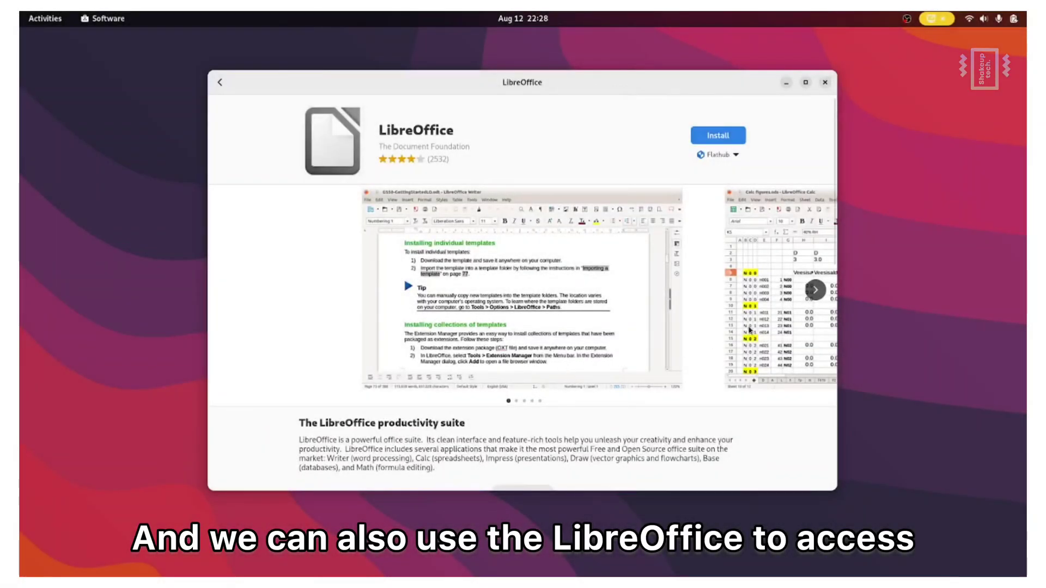
left_click(815, 291)
left_click(815, 290)
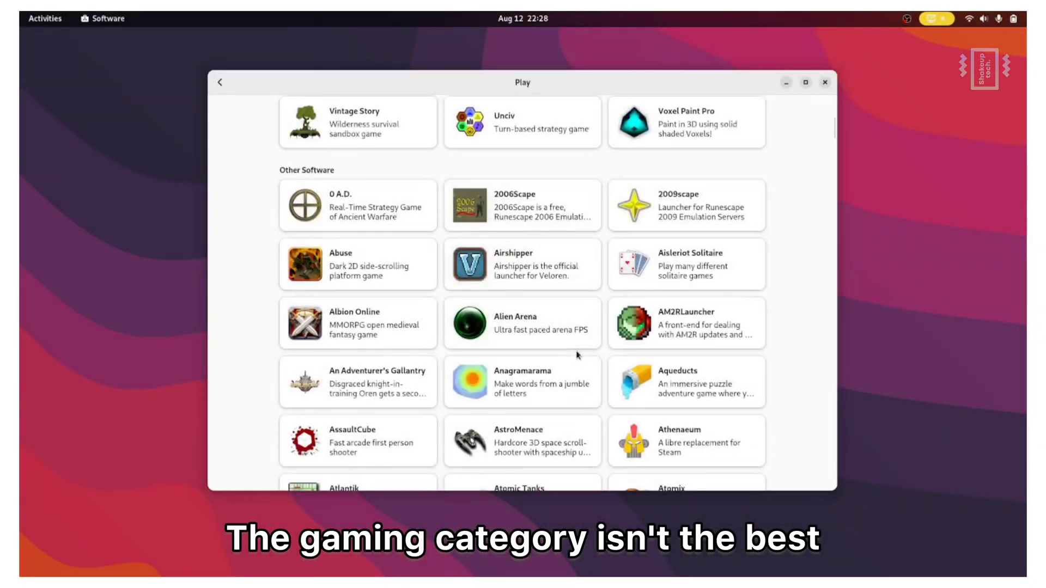
- Scroll the Play games list and the Steam page, then open the Graphics app folder
scroll(577, 355, "down", 5)
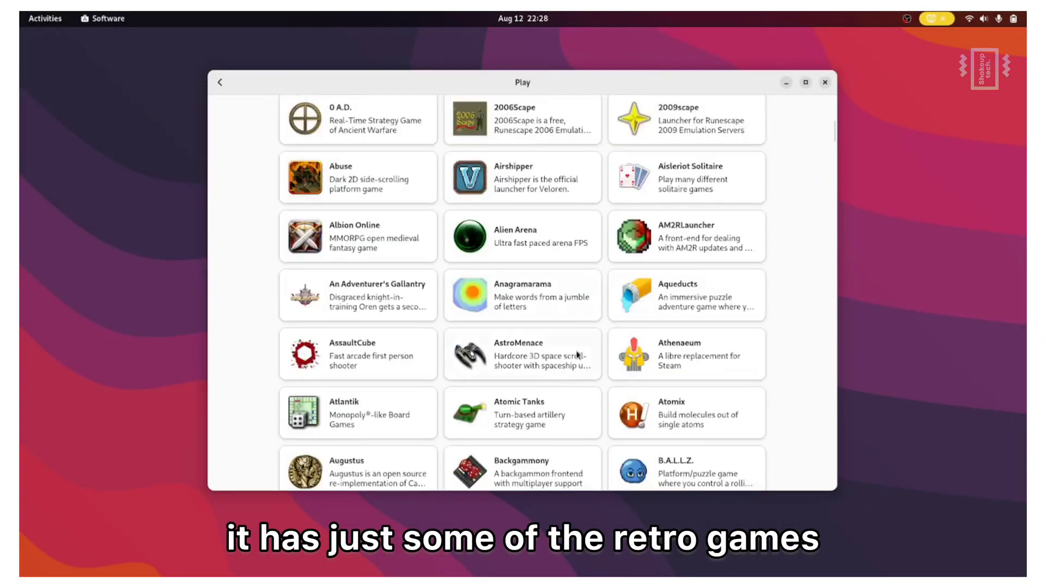
scroll(577, 356, "down", 4)
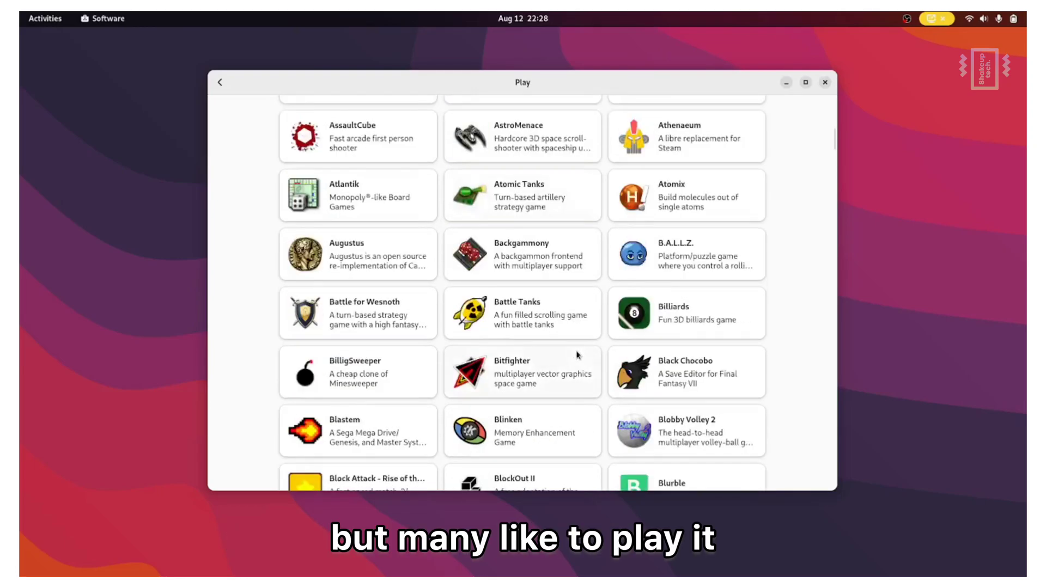
scroll(577, 355, "down", 5)
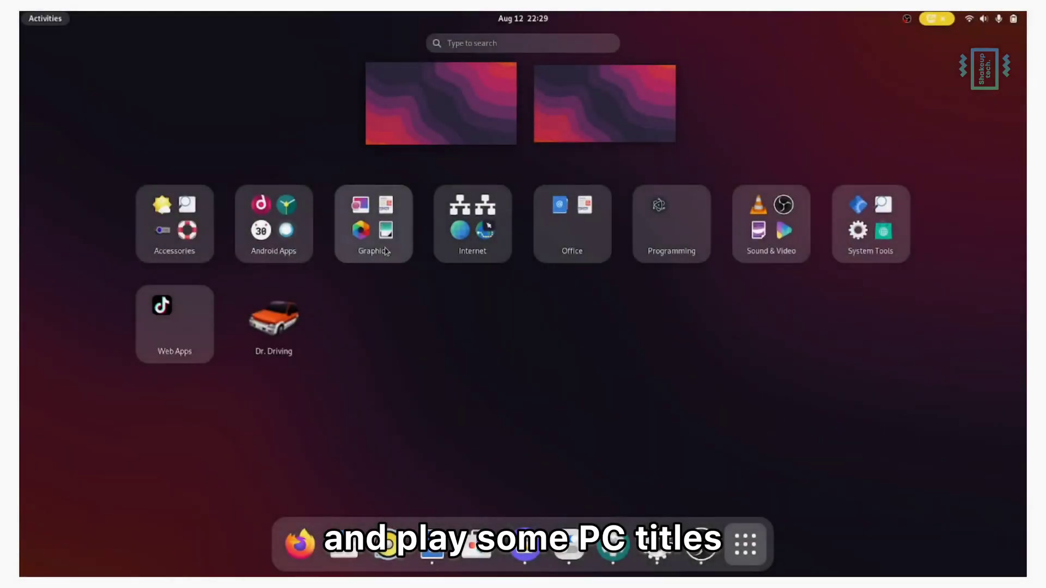
left_click(392, 217)
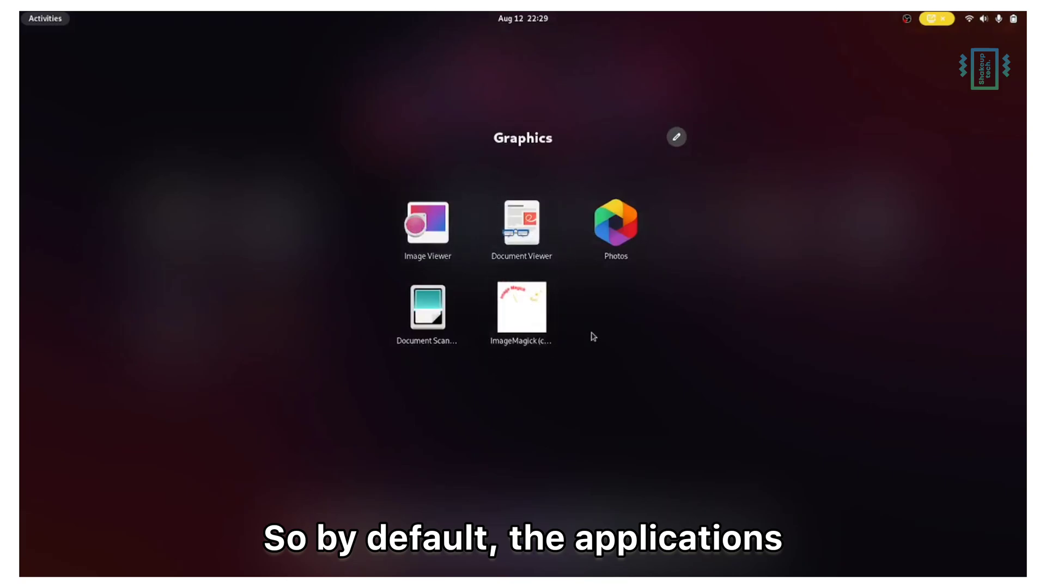
- Open and scroll the Accessories folder, close it, open and close Internet, then open System Tools
left_click(255, 341)
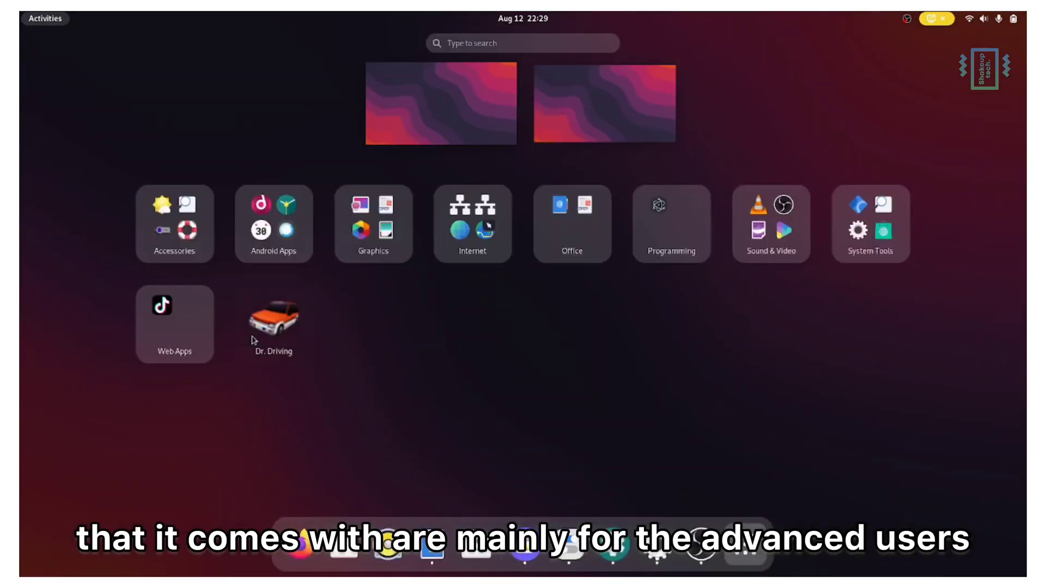
left_click(193, 257)
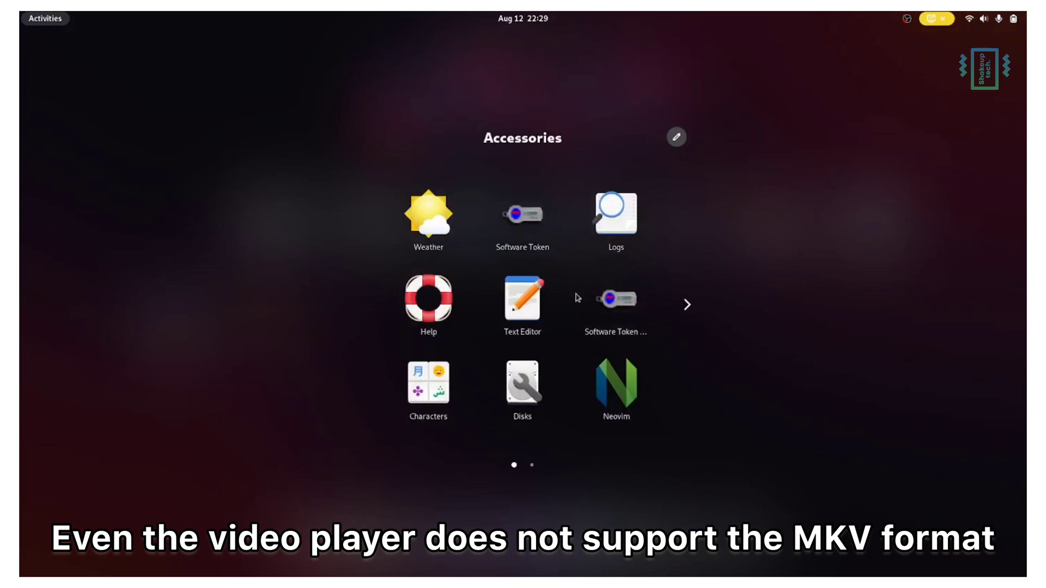
scroll(577, 298, "down", 1)
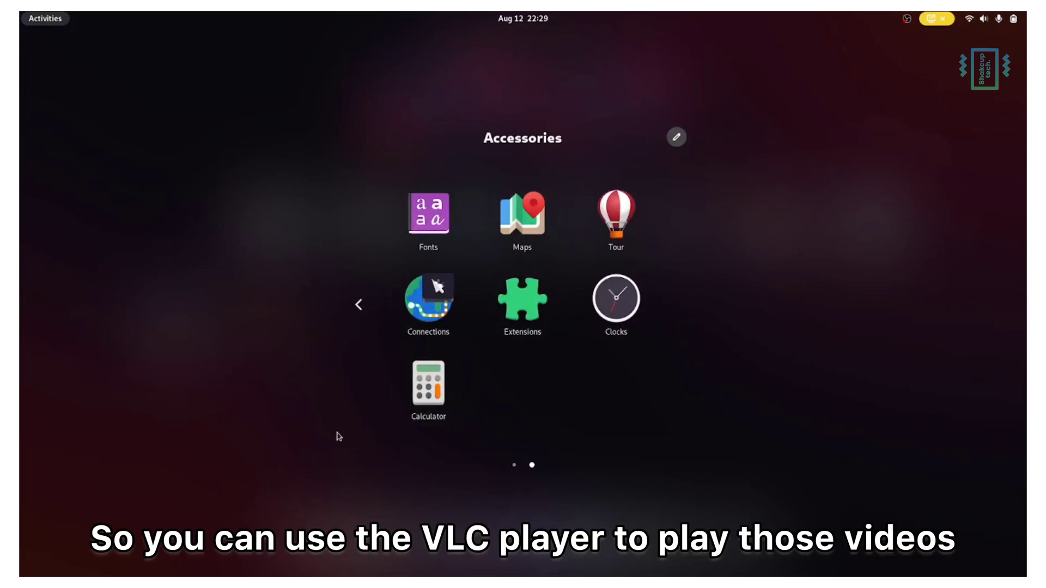
left_click(249, 400)
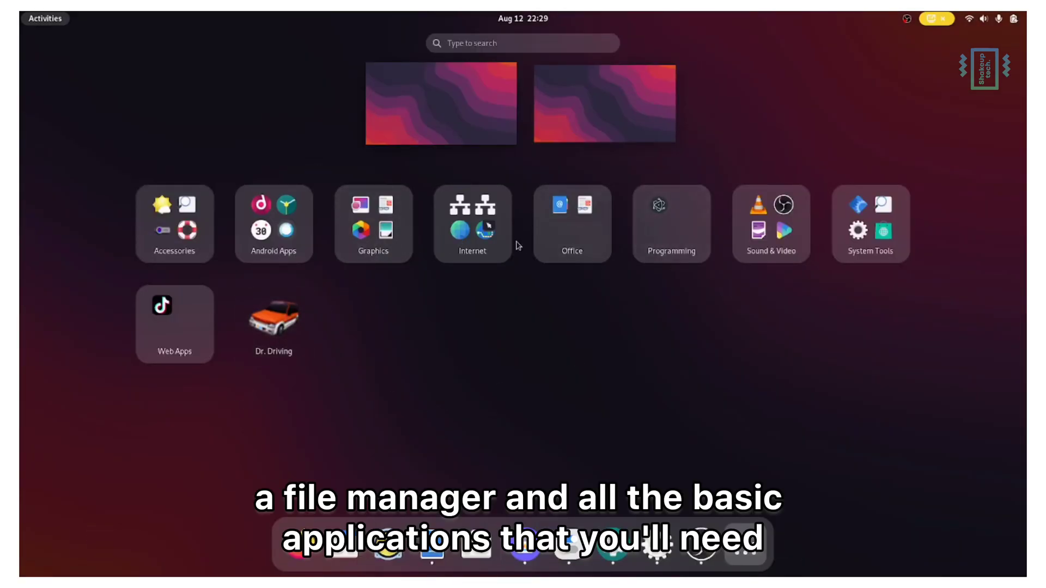
left_click(484, 243)
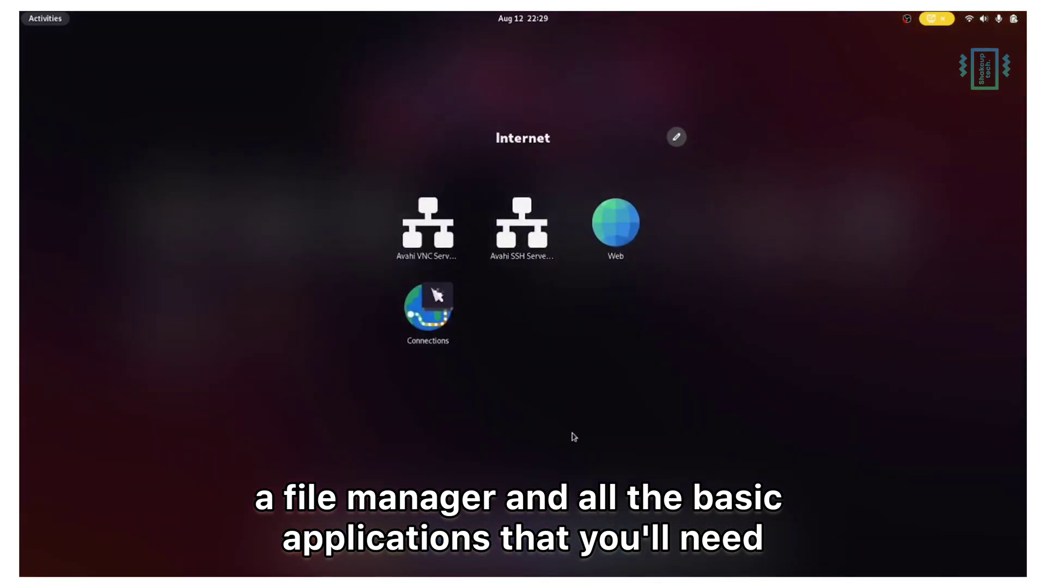
left_click(531, 513)
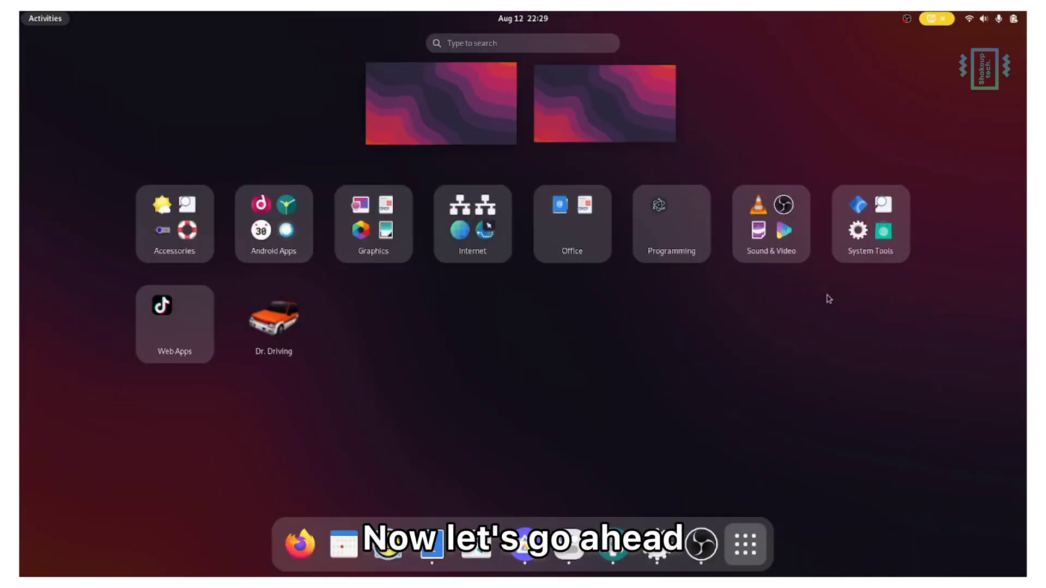
left_click(864, 240)
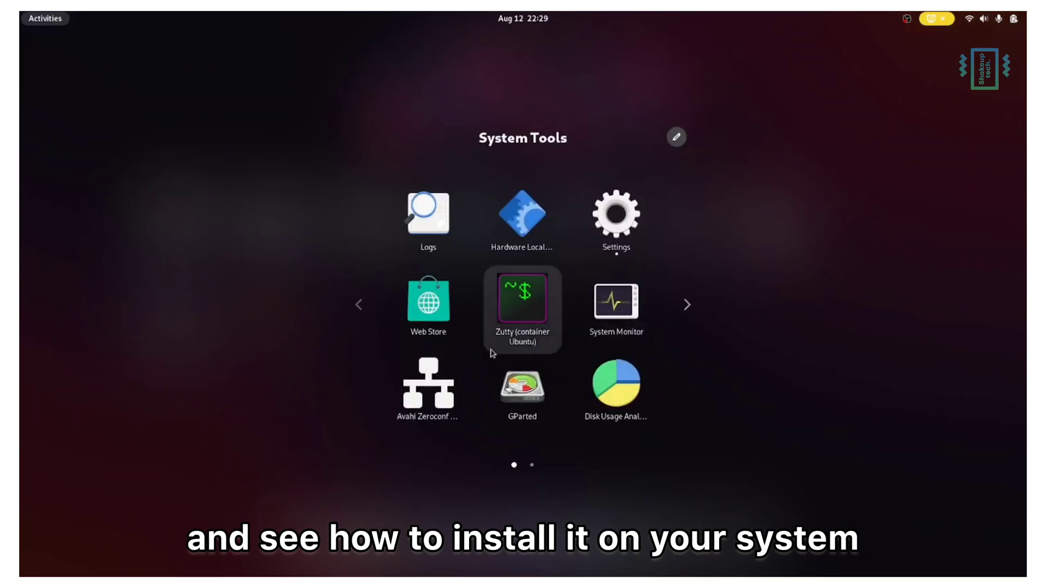
- Scroll the guide to the Mirror List, follow the GNOME edition SourceForge link, and dismiss IDM's prompt
scroll(492, 353, "down", 1)
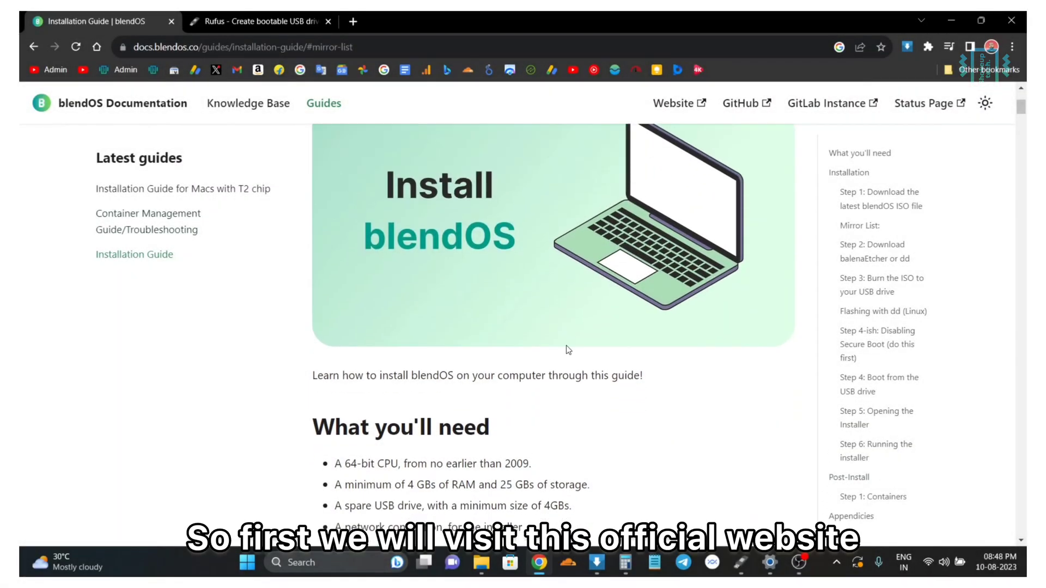
scroll(568, 349, "down", 10)
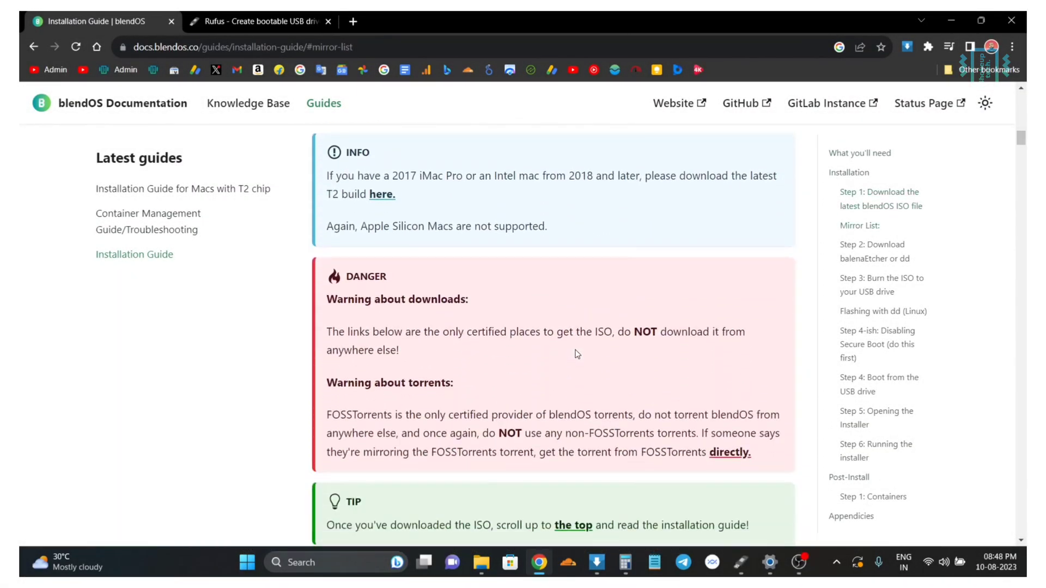
scroll(577, 354, "down", 8)
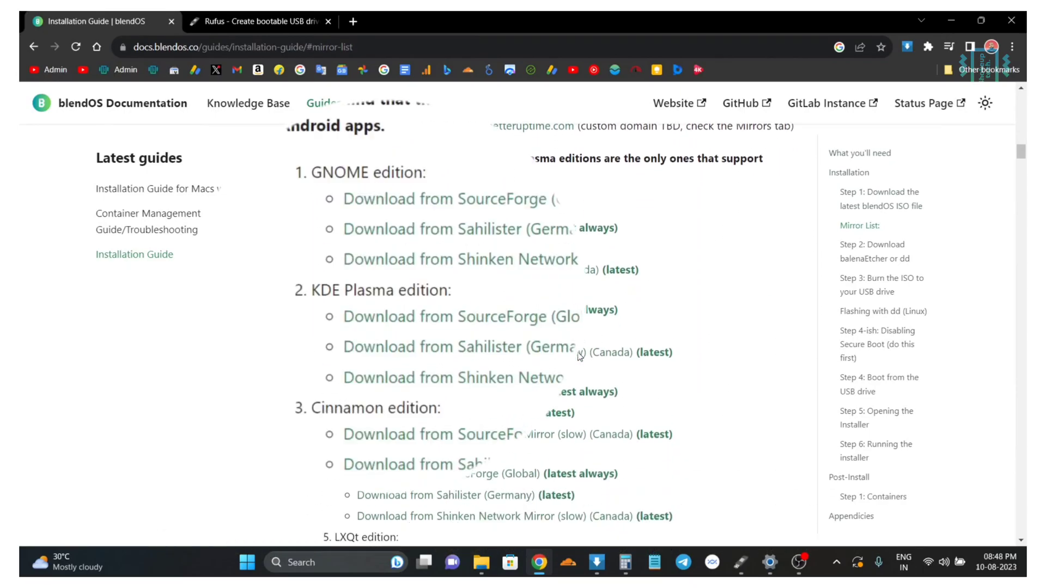
scroll(580, 356, "down", 2)
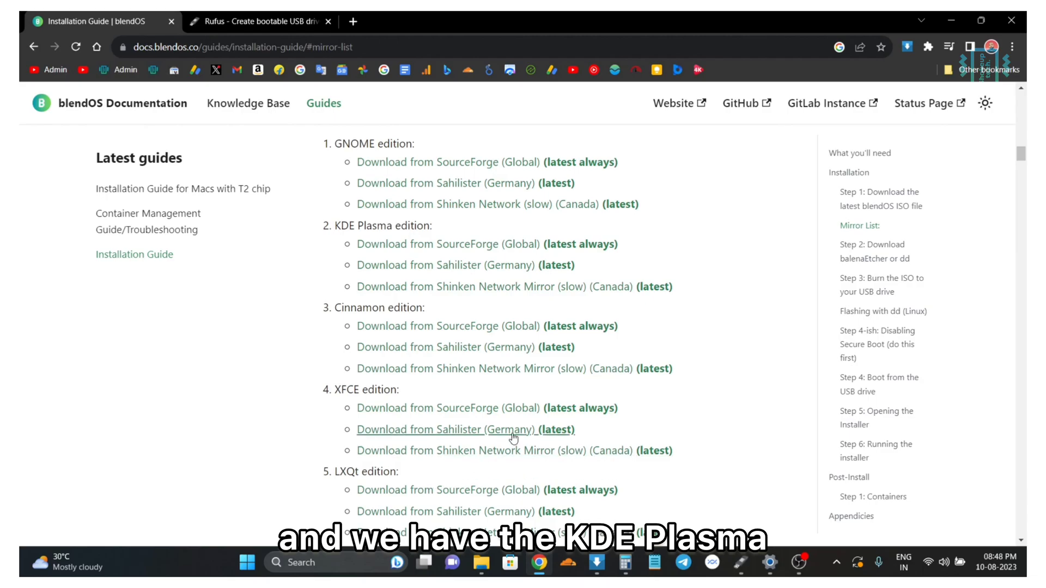
scroll(641, 415, "down", 6)
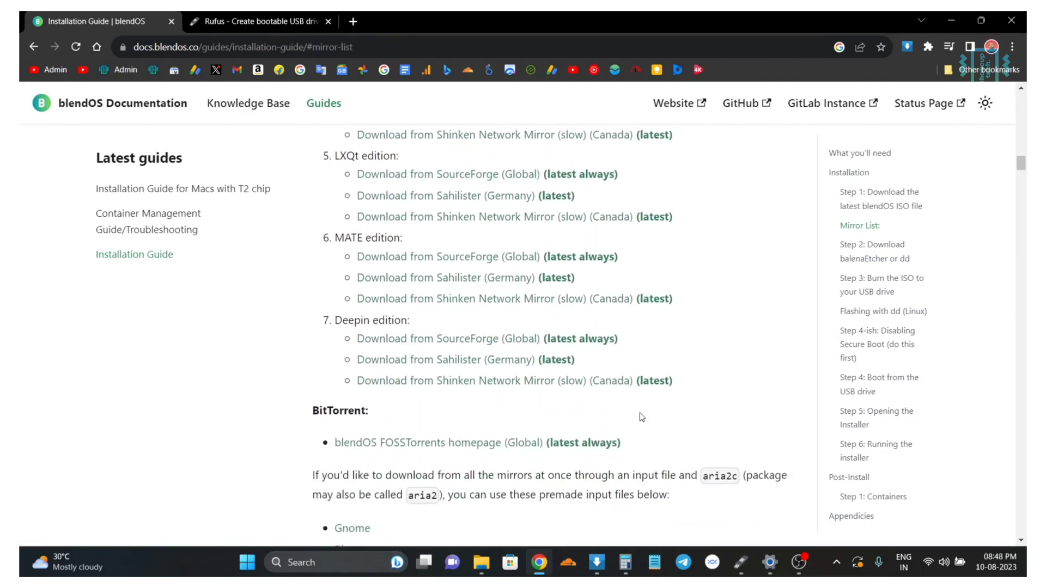
scroll(640, 417, "down", 3)
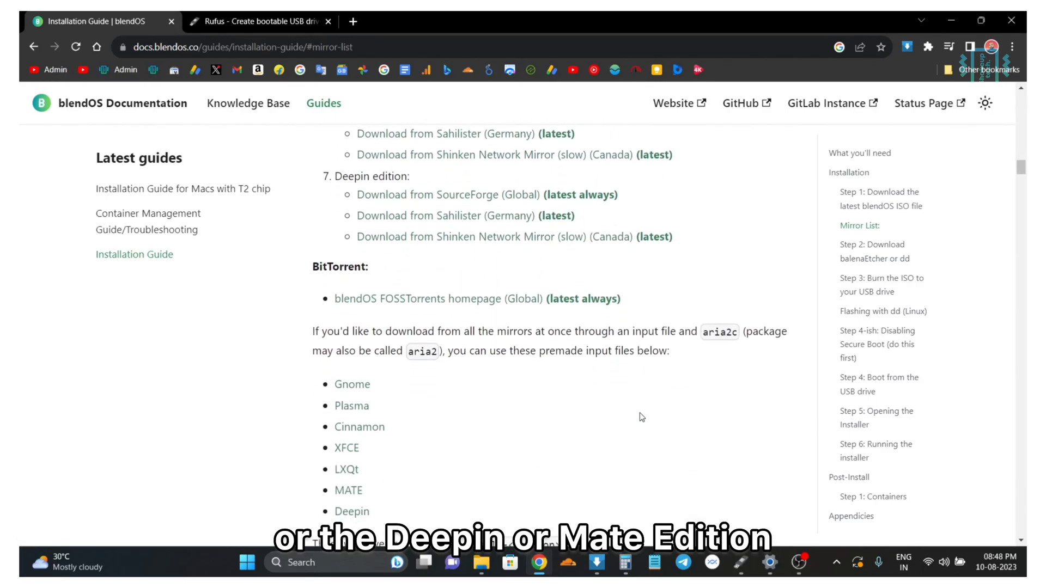
scroll(597, 428, "up", 10)
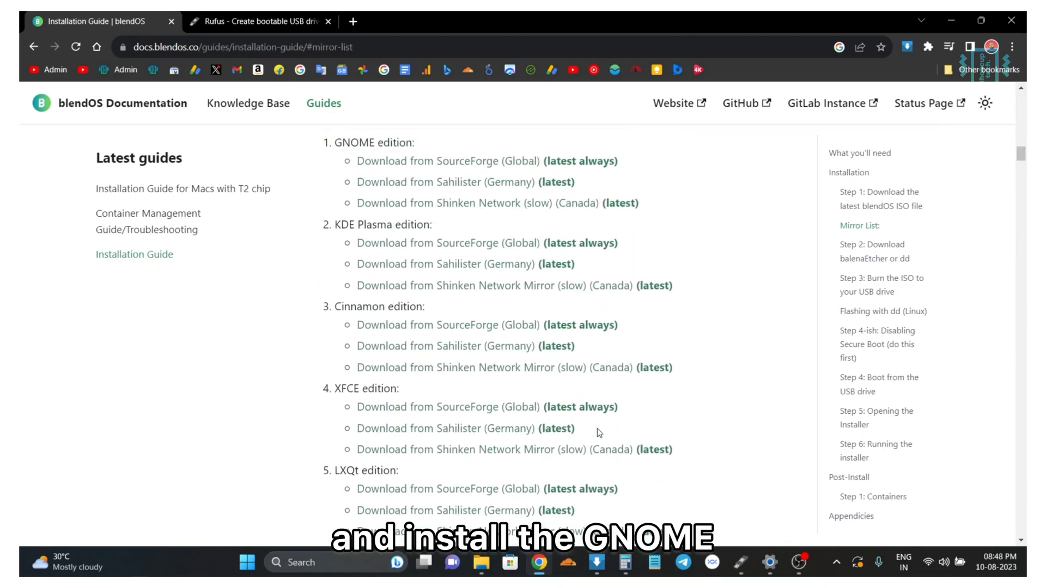
scroll(597, 428, "up", 3)
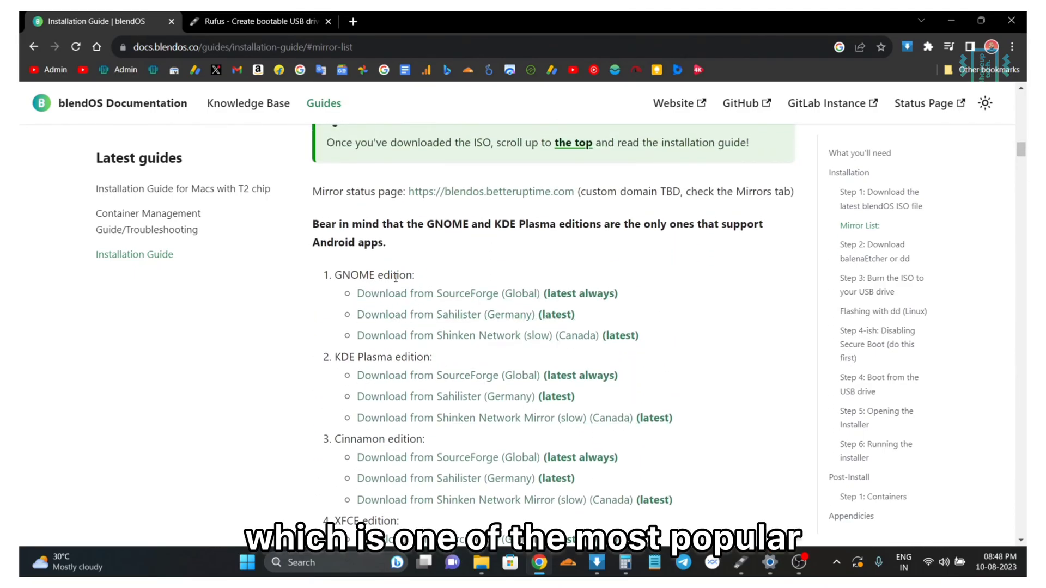
scroll(536, 368, "down", 1)
left_click(537, 367)
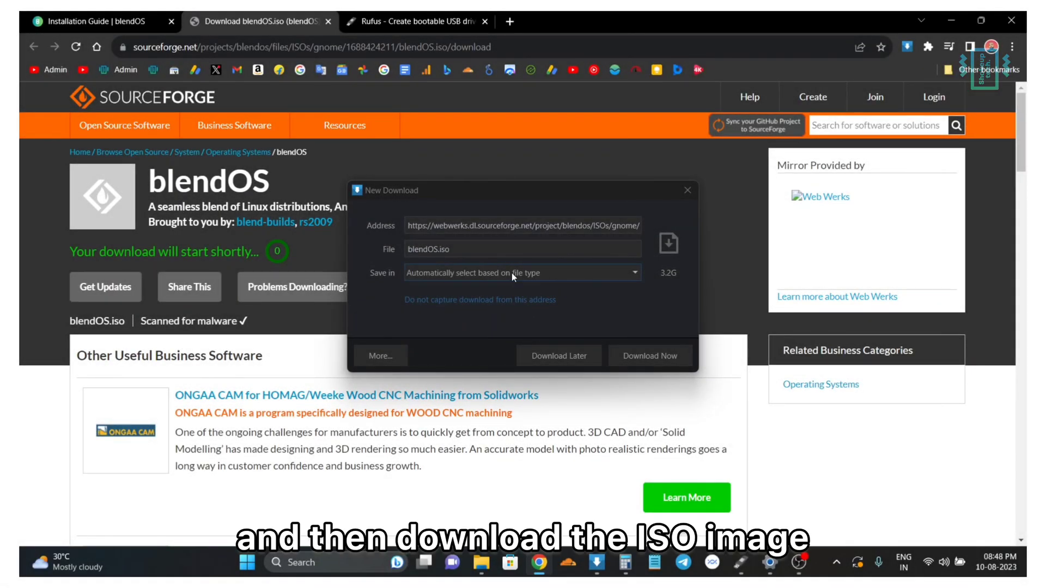
left_click(689, 193)
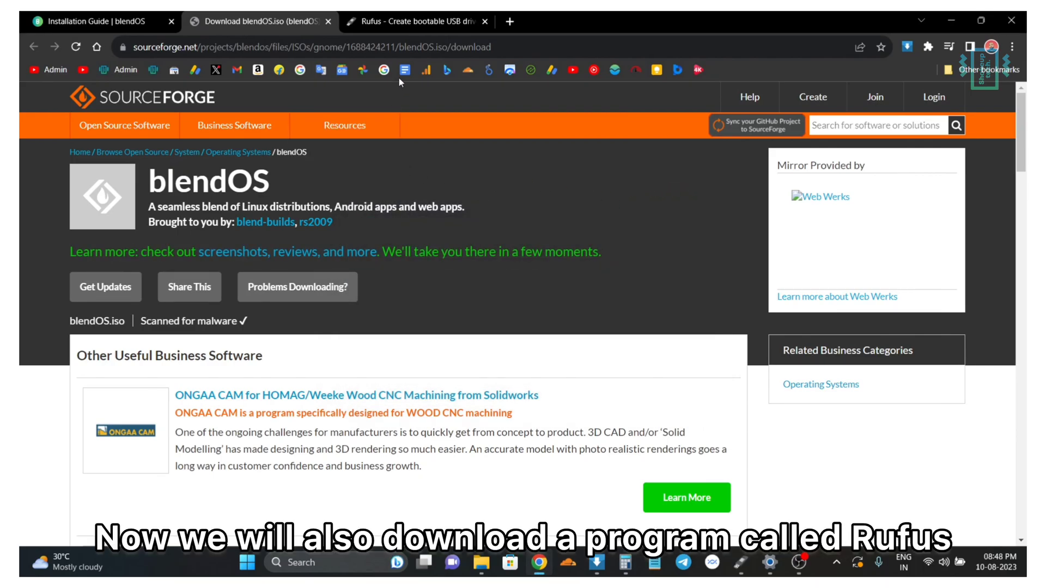
- Bring Rufus back to the front and keep the 16 GB USB drive as the target device
left_click(402, 23)
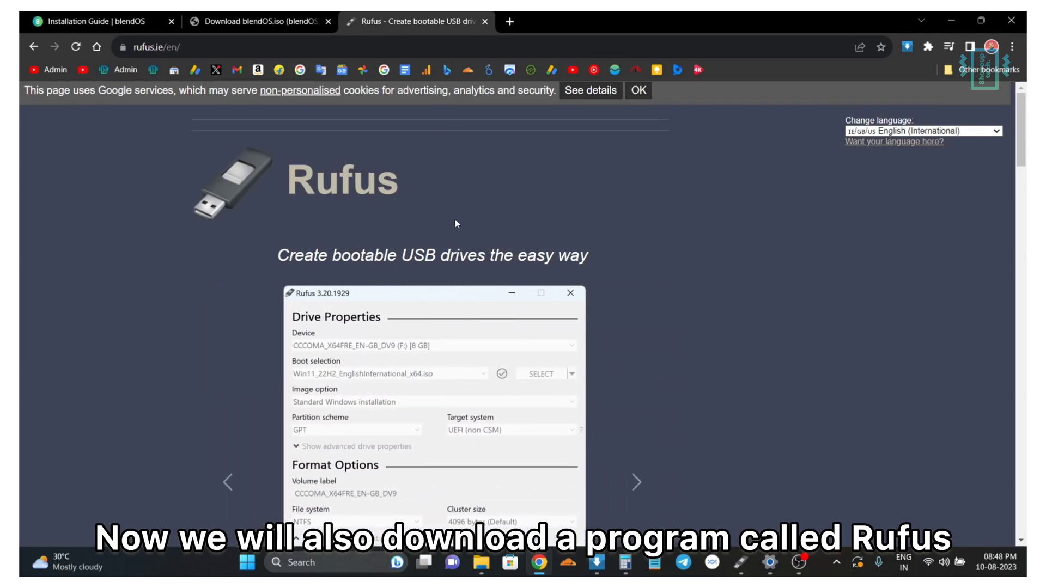
scroll(454, 266, "down", 10)
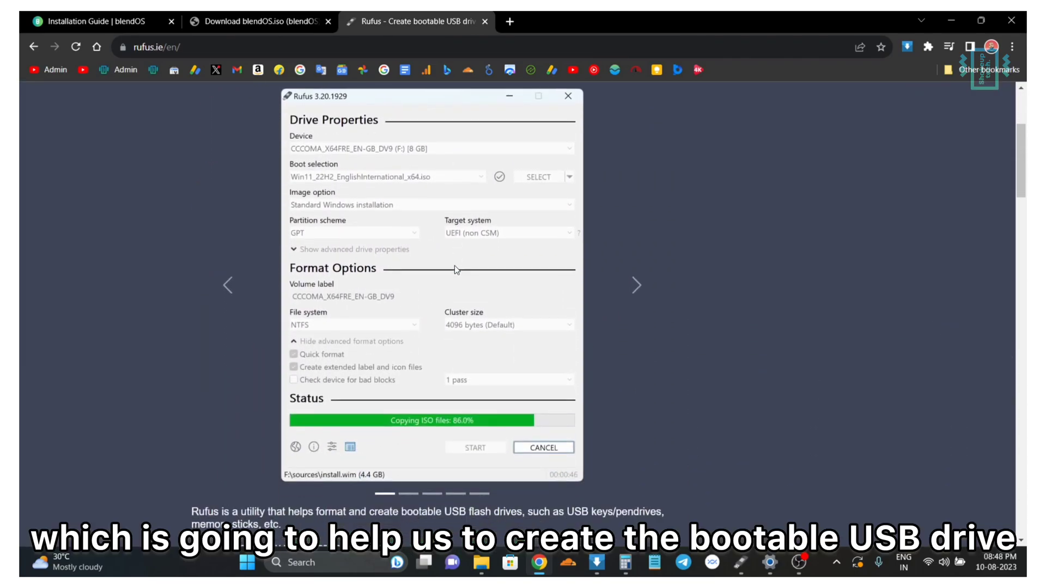
scroll(456, 275, "down", 1)
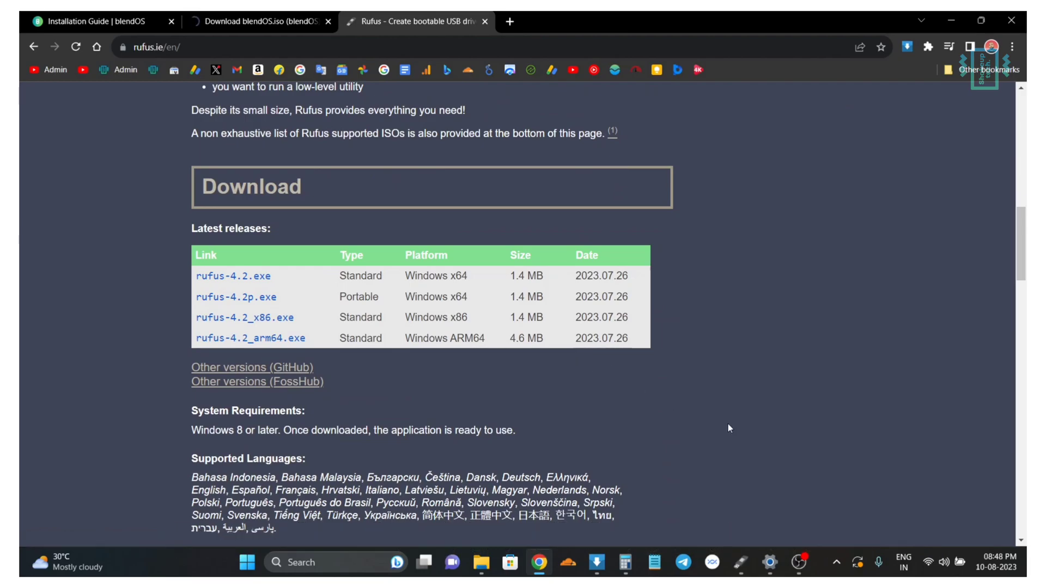
left_click(740, 563)
left_click(460, 160)
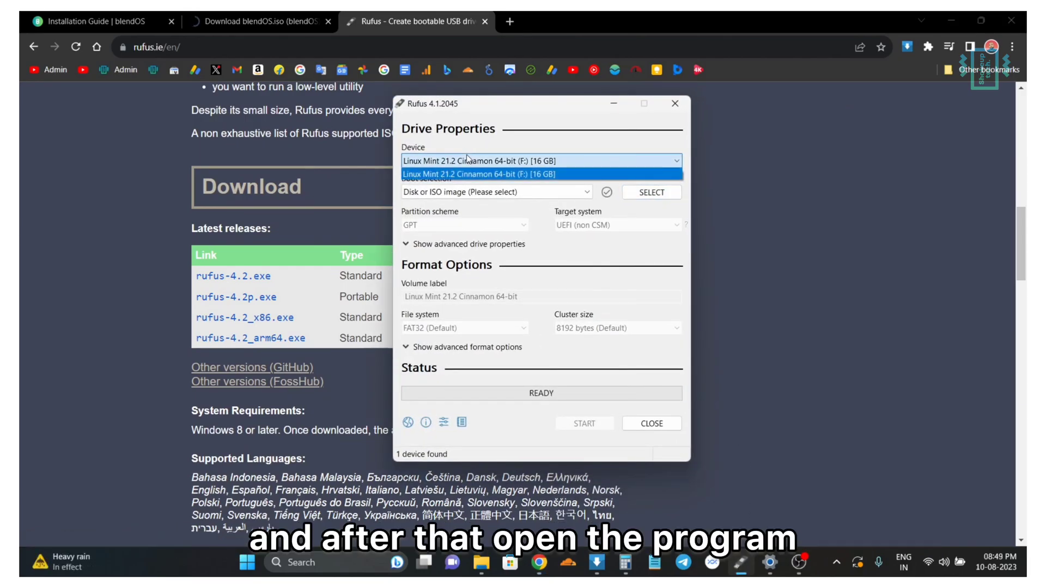
left_click(462, 173)
- Load blendOS.iso as the boot image and set the partition scheme to GPT
left_click(641, 194)
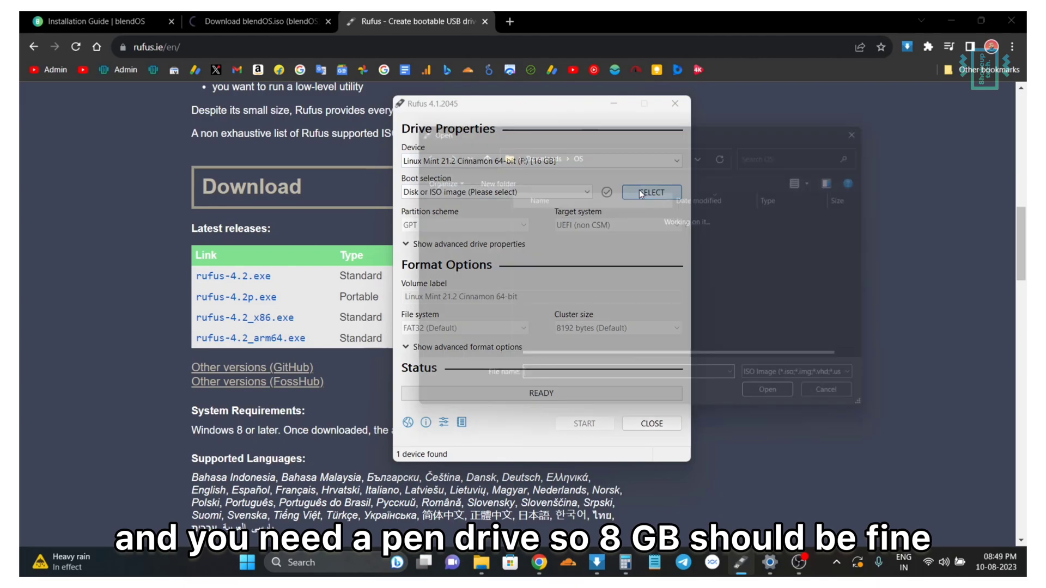
left_click(552, 238)
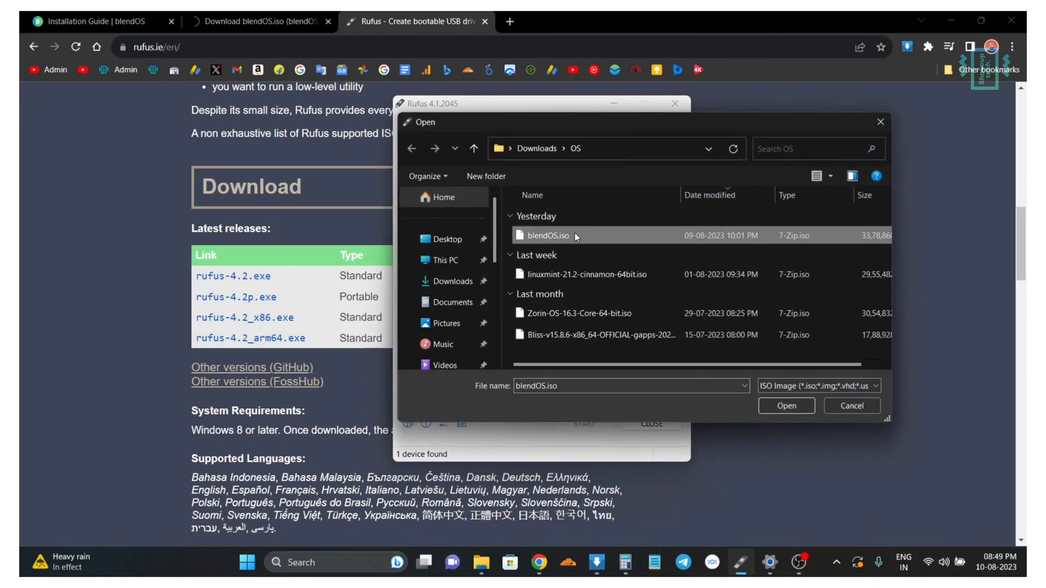
left_click(779, 403)
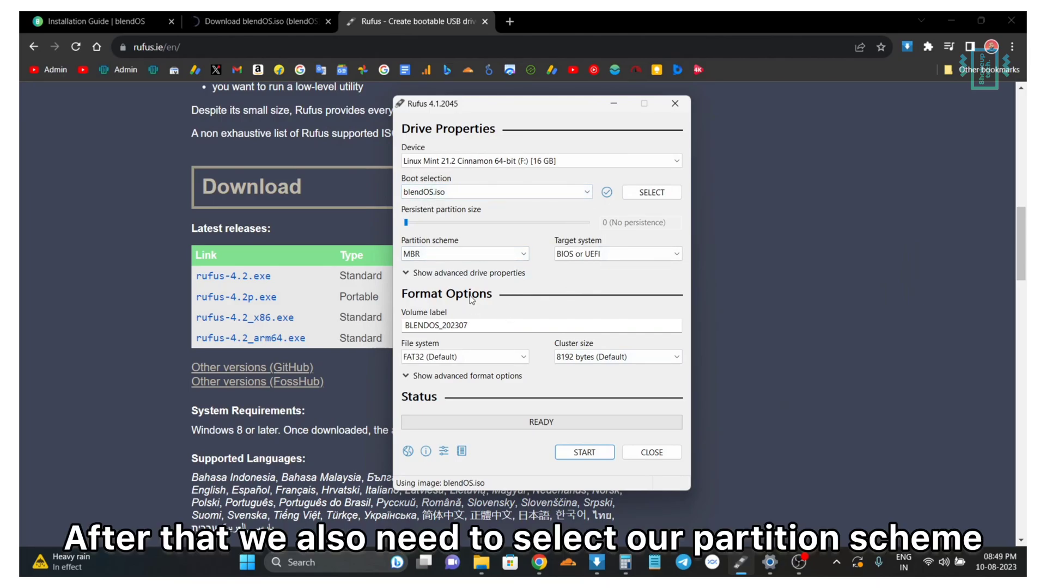
left_click(461, 256)
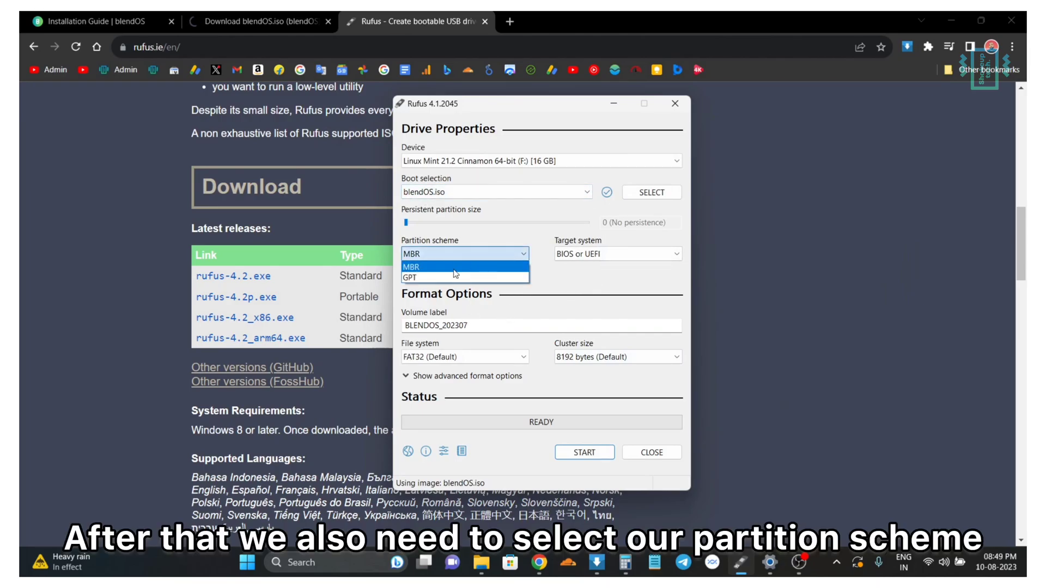
left_click(451, 277)
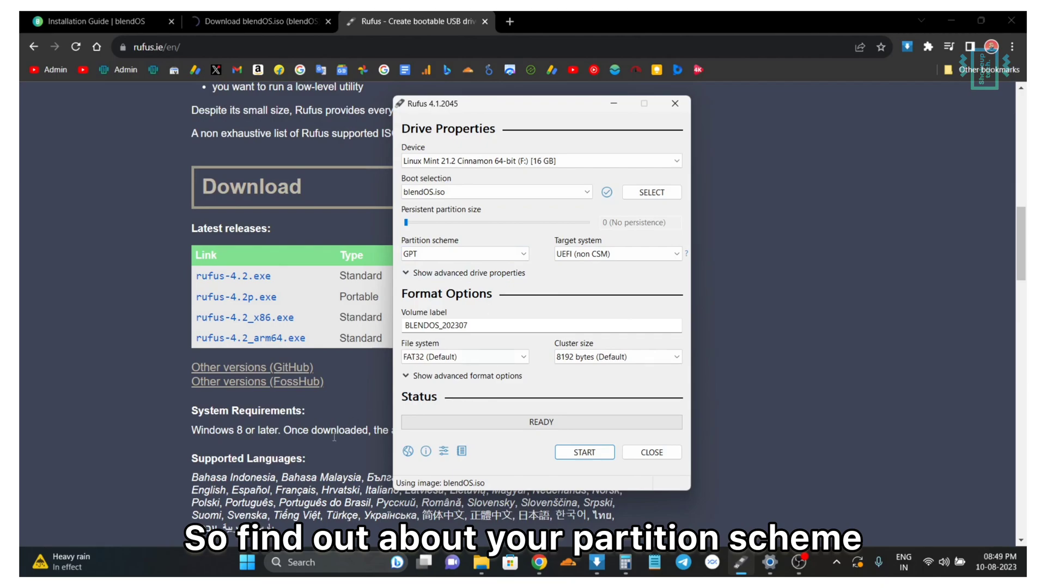
- Launch Disk Management from the Windows shortcuts menu and centre its window
right_click(247, 562)
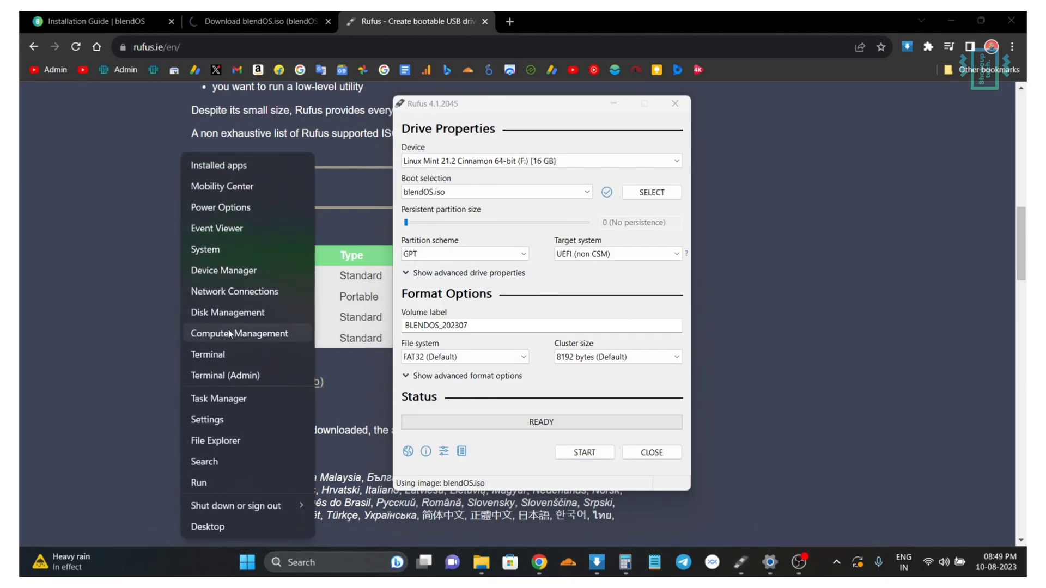
left_click(233, 313)
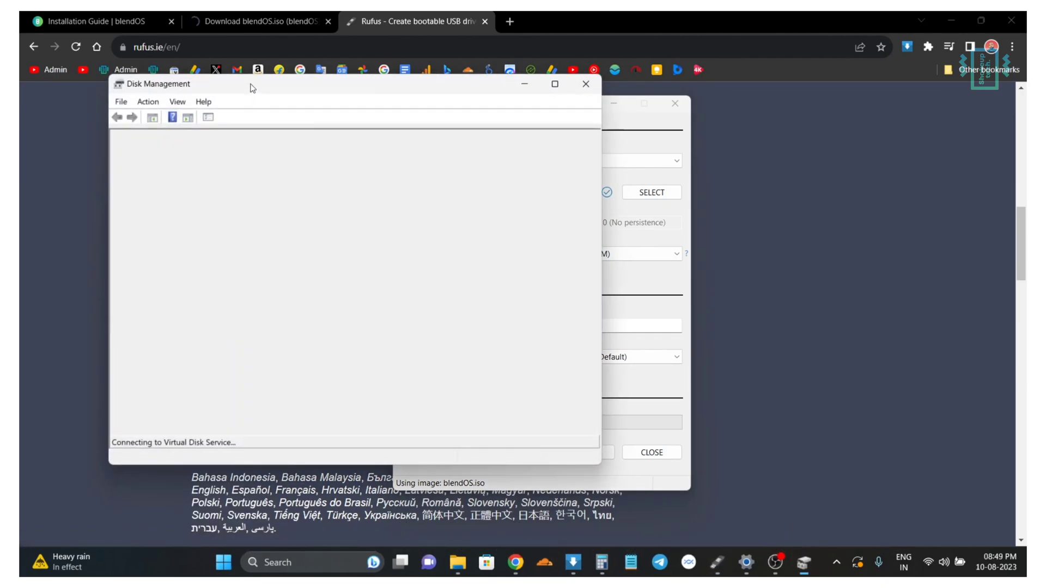
left_click_drag(256, 87, 435, 116)
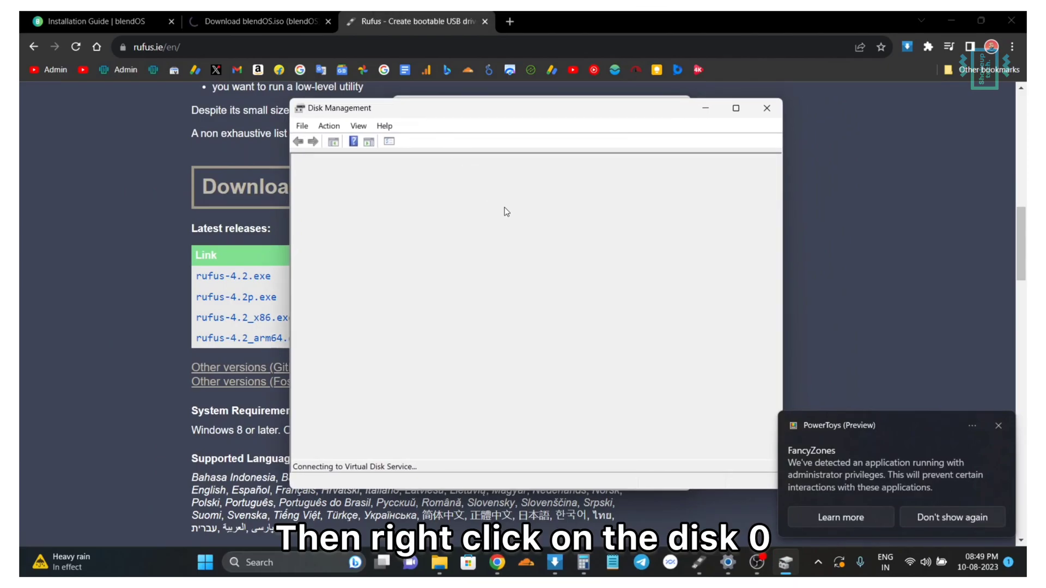
- Check Disk 0's properties show a GUID Partition Table (GPT), then close Disk Management
right_click(322, 342)
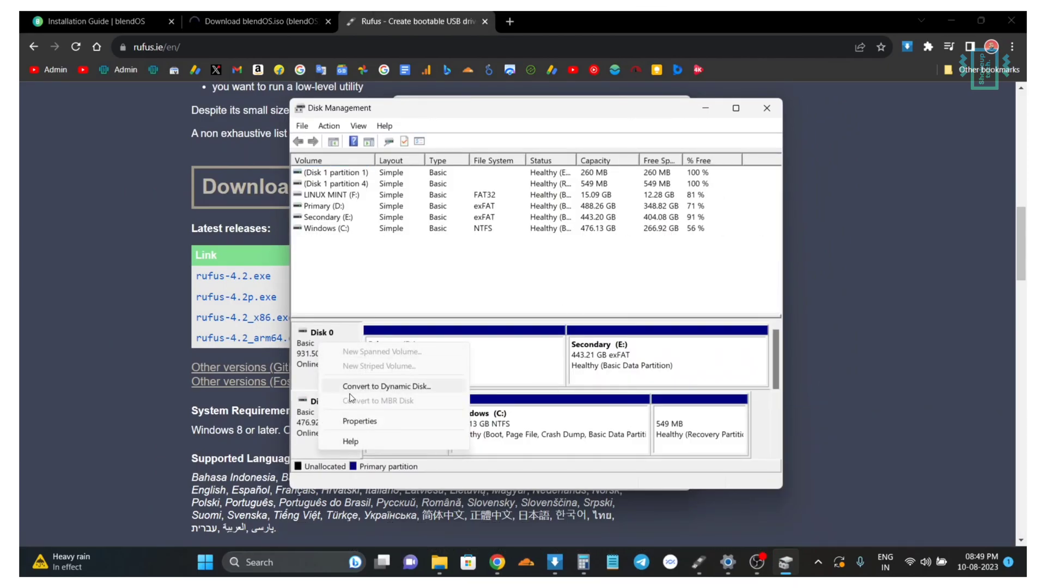
left_click(365, 423)
left_click_drag(224, 54, 535, 134)
left_click(456, 157)
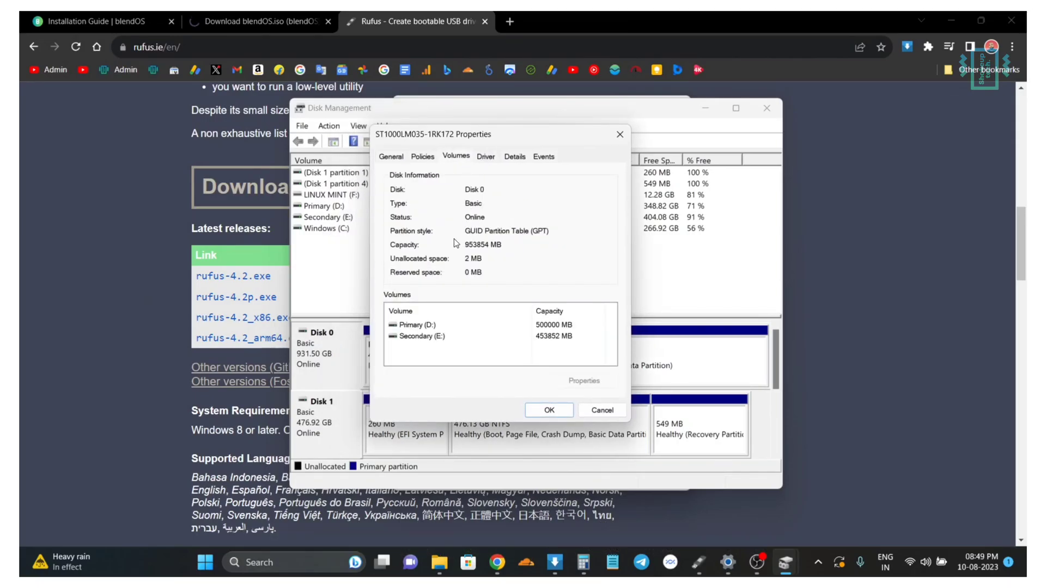
left_click(549, 411)
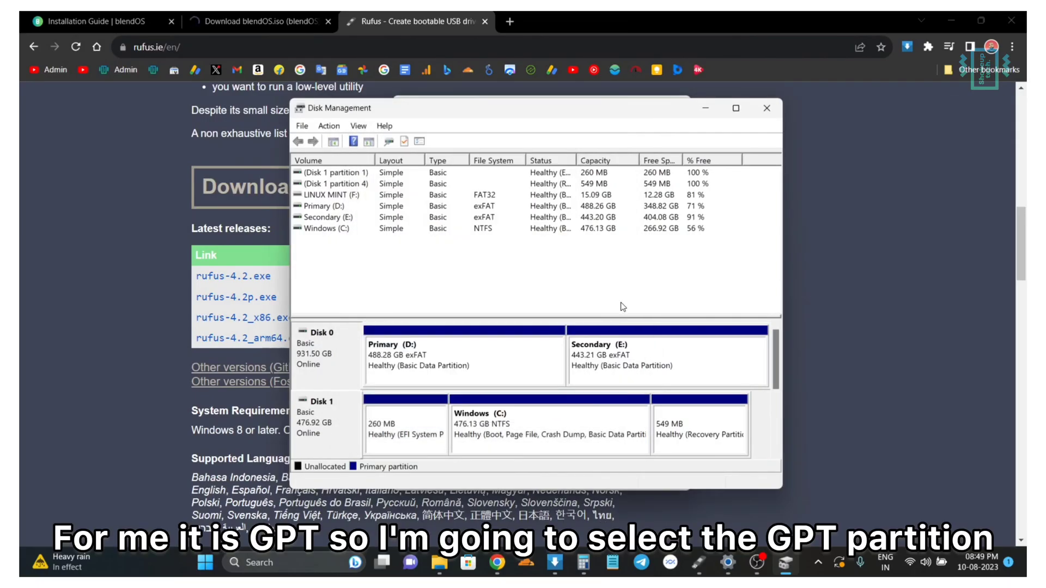
left_click(767, 109)
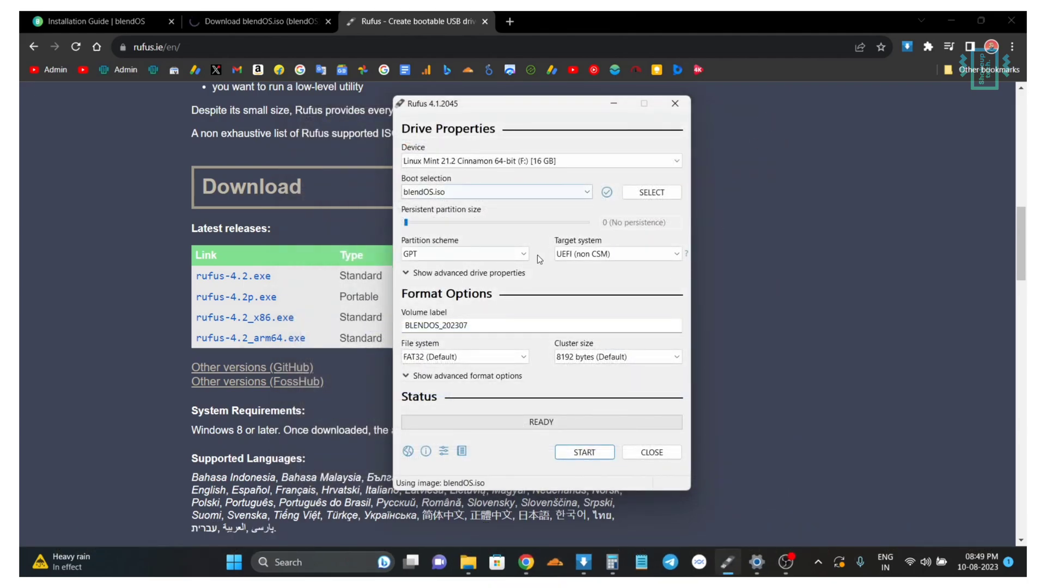
- Start writing blendOS.iso in ISO Image mode and accept erasing the USB drive's data
left_click(594, 456)
left_click(595, 392)
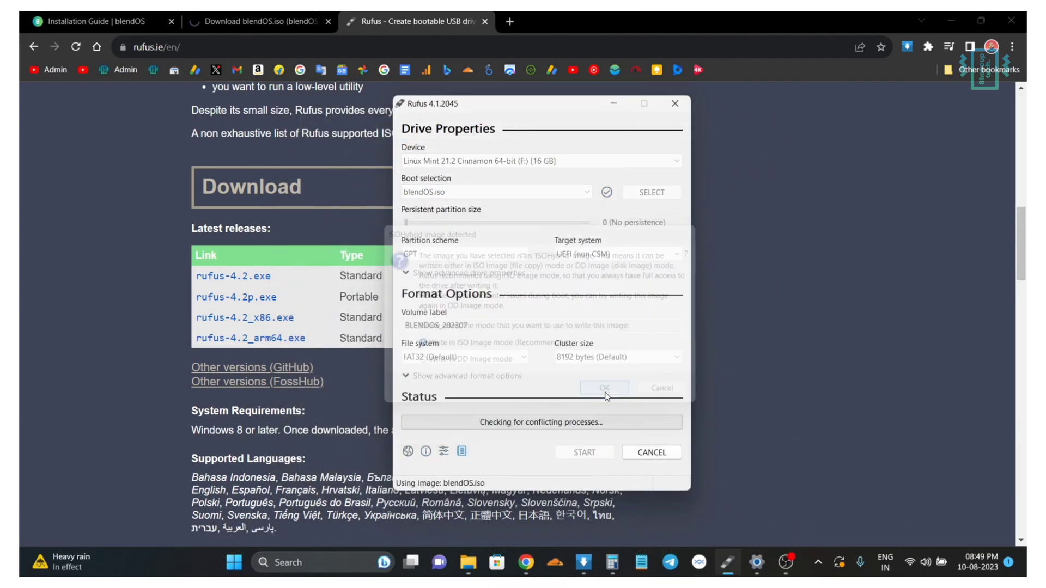
left_click(570, 335)
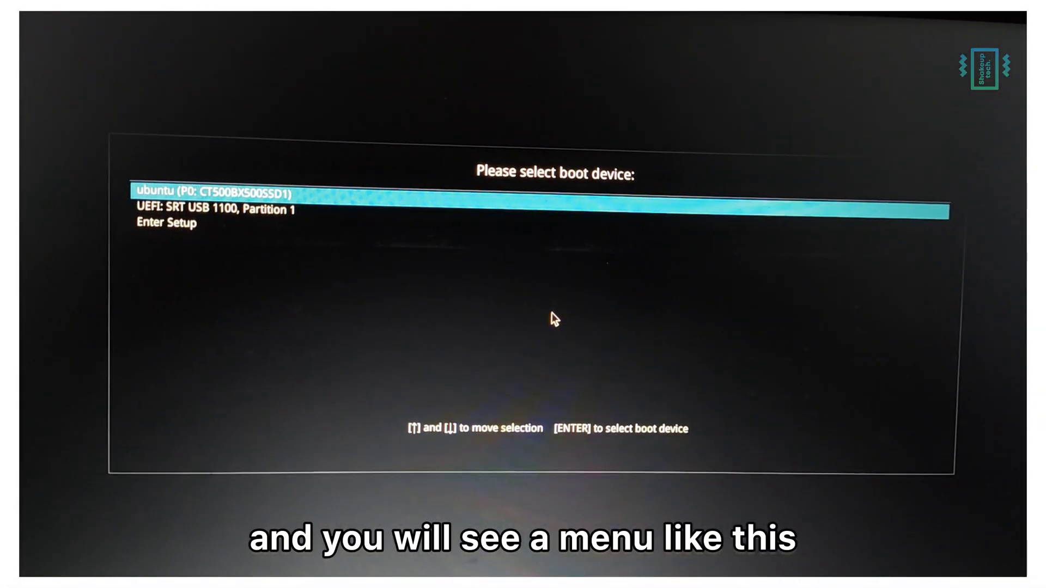
- Boot from 'UEFI: SRT USB 1100, Partition 1' to reach the blendOS Welcome screen
key("Down")
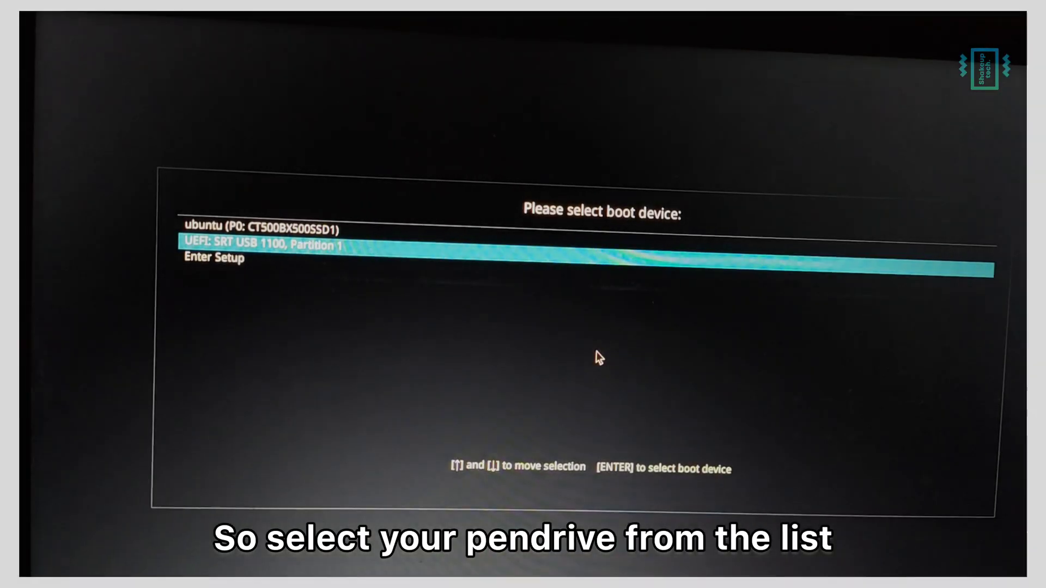
key("Return")
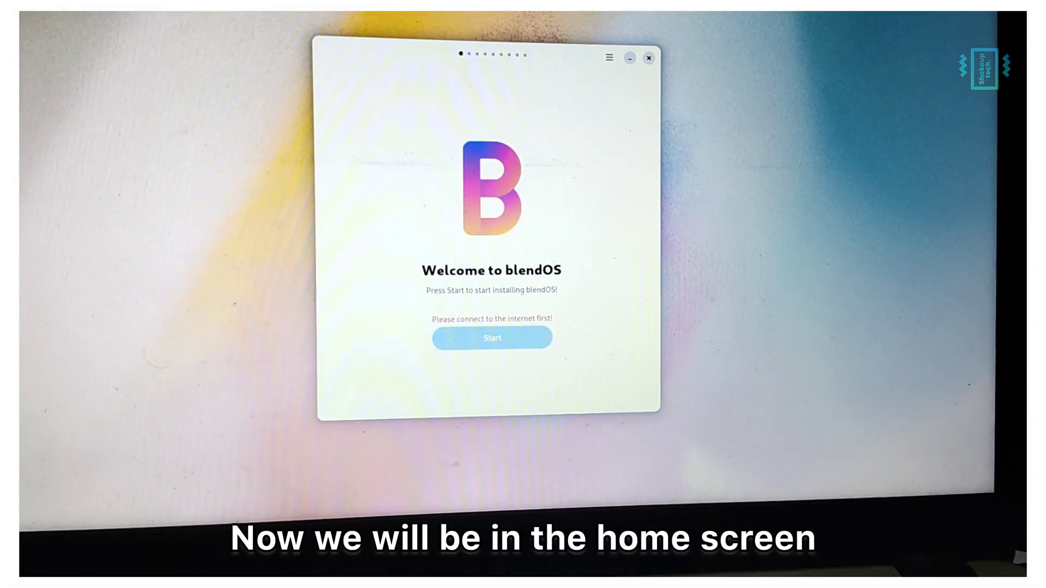
- Connect to a Wi-Fi network, start the installer and create the user account
key("super+s")
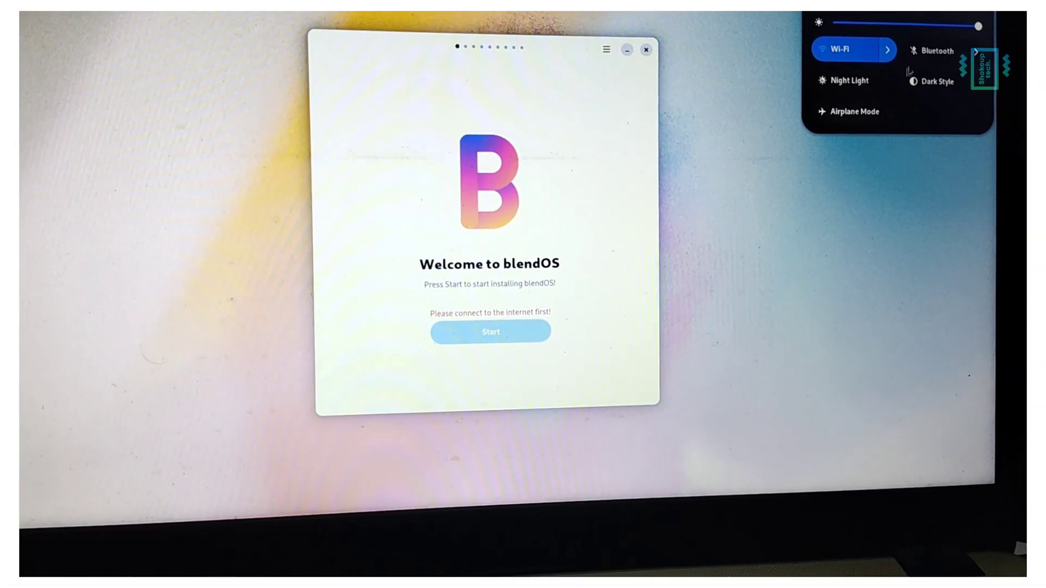
left_click(887, 50)
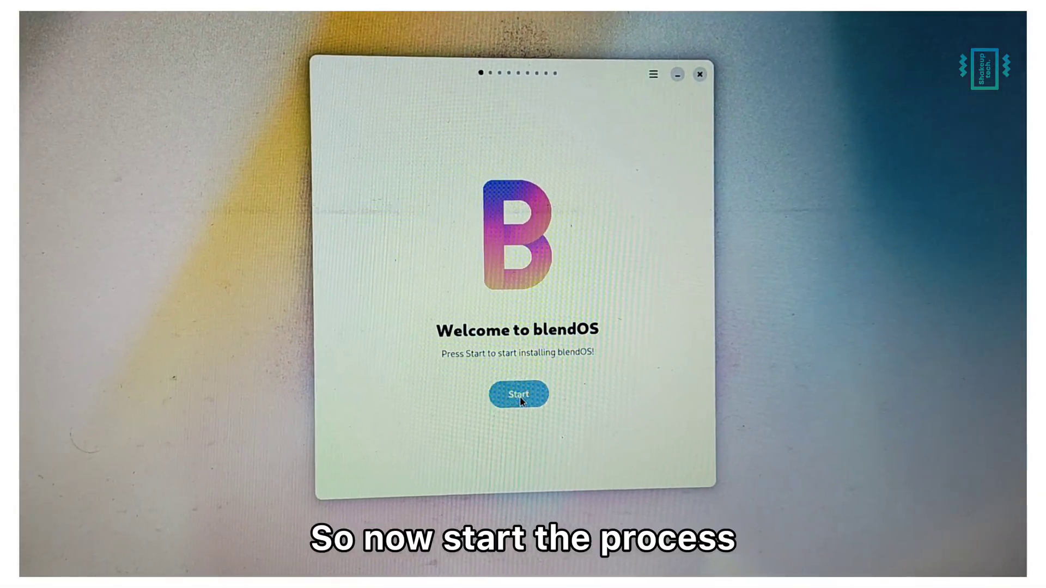
left_click(520, 398)
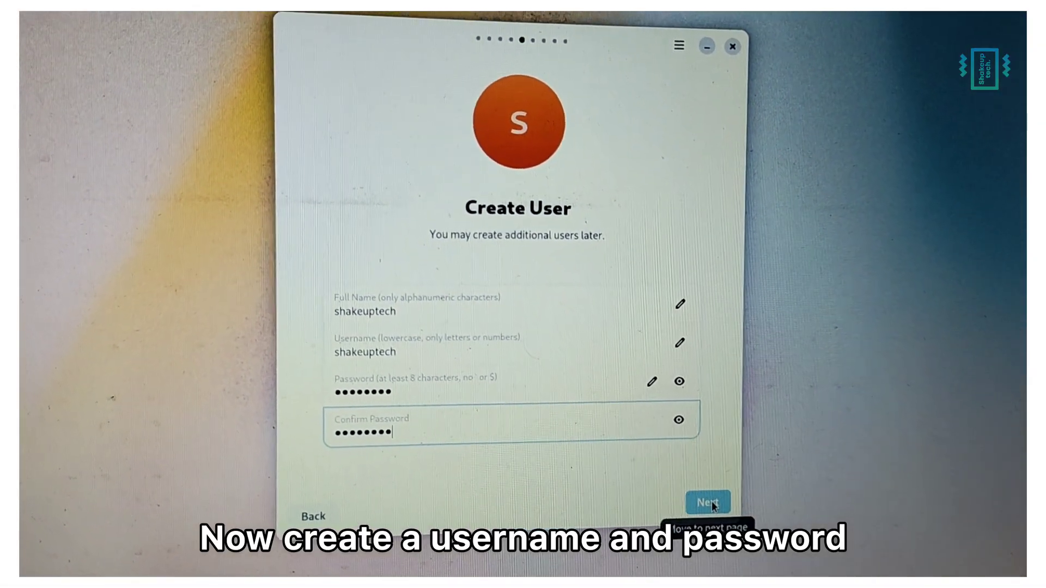
left_click(714, 500)
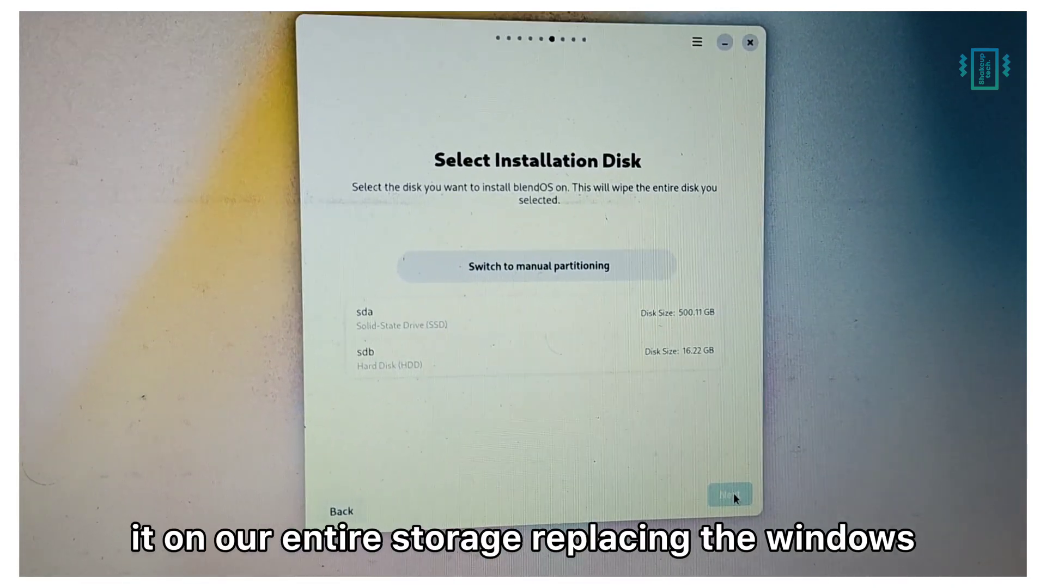
- Select the 500.11 GB sda disk as the install target and continue to the Summary
left_click(502, 254)
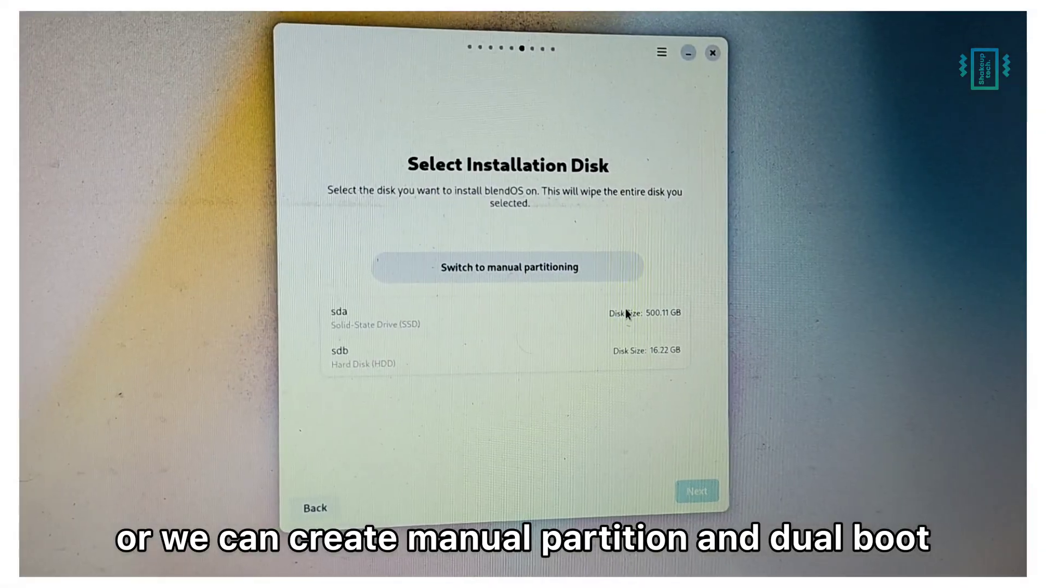
left_click(615, 311)
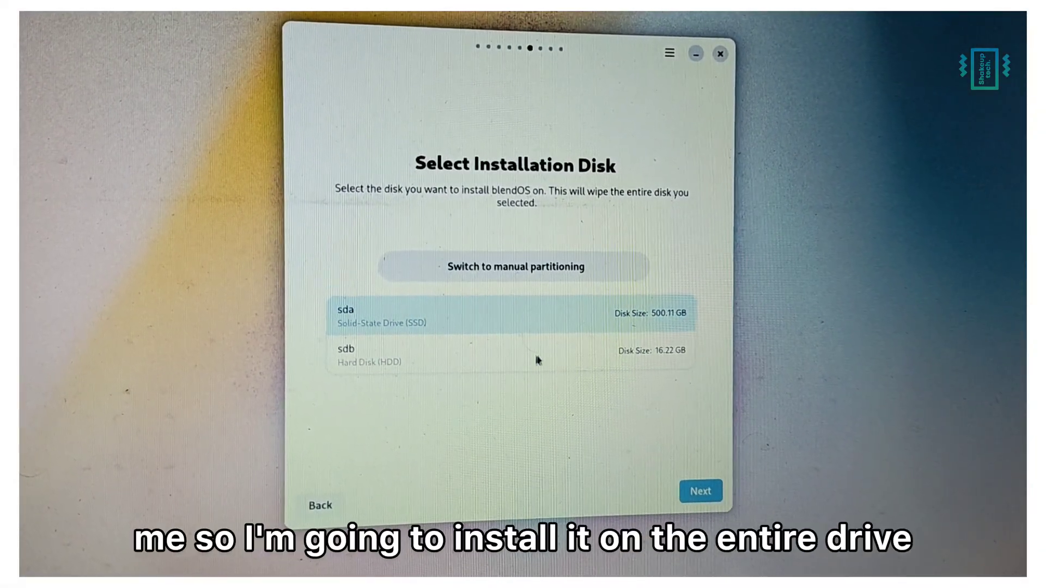
left_click(701, 496)
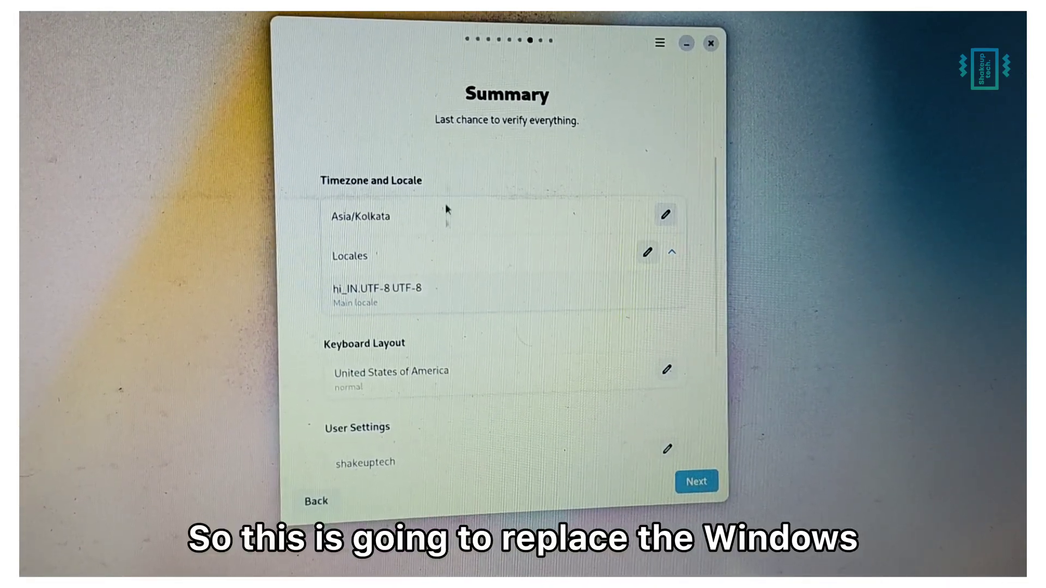
- Confirm the installation summary and authenticate as superuser so installation onto /dev/sda begins
scroll(466, 406, "down", 5)
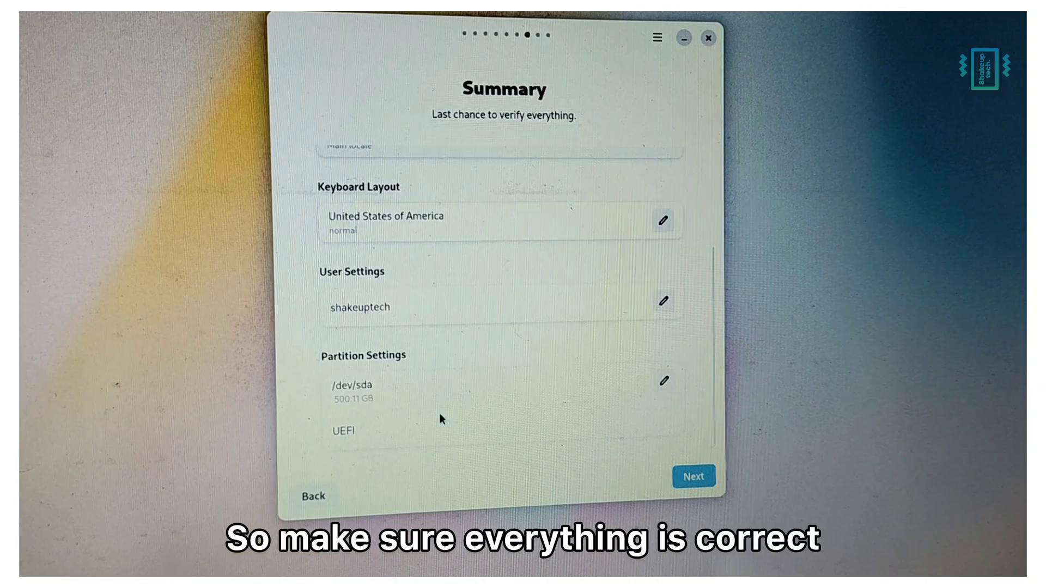
left_click(693, 479)
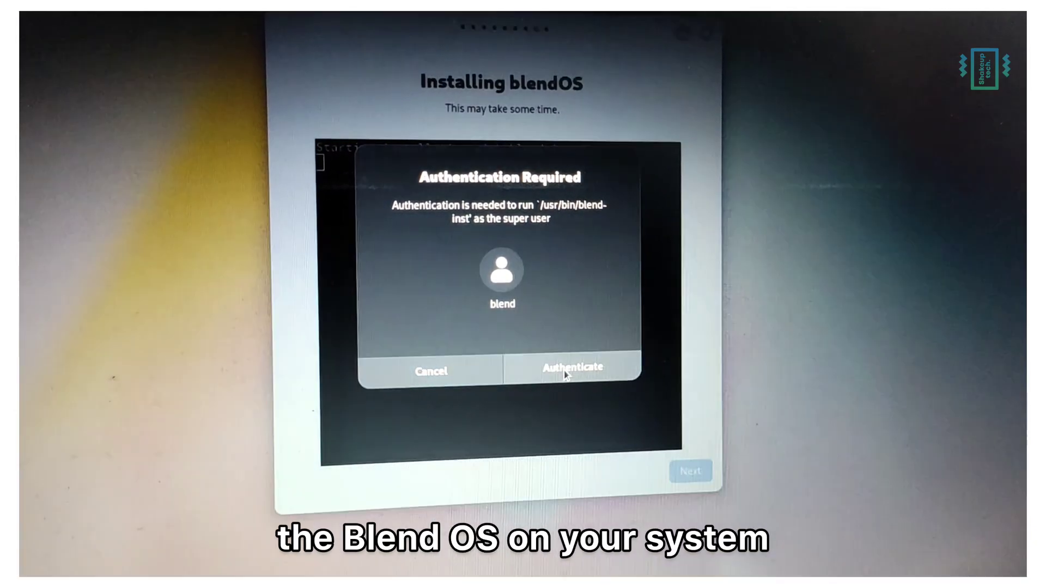
left_click(566, 370)
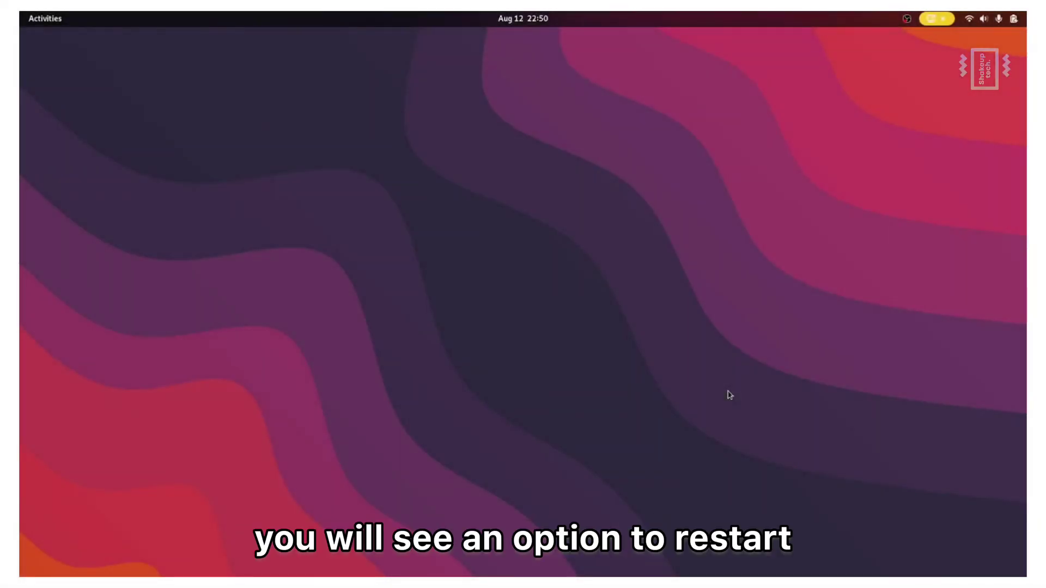
- Switch in turn to the blendOS Settings, Settings and Instagram windows from the overview
key("super")
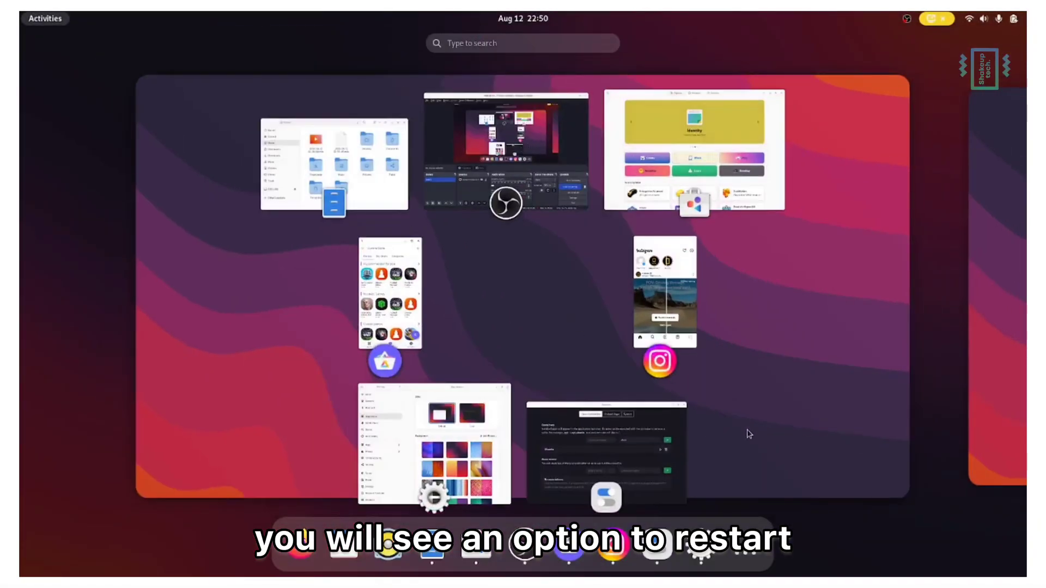
left_click(585, 480)
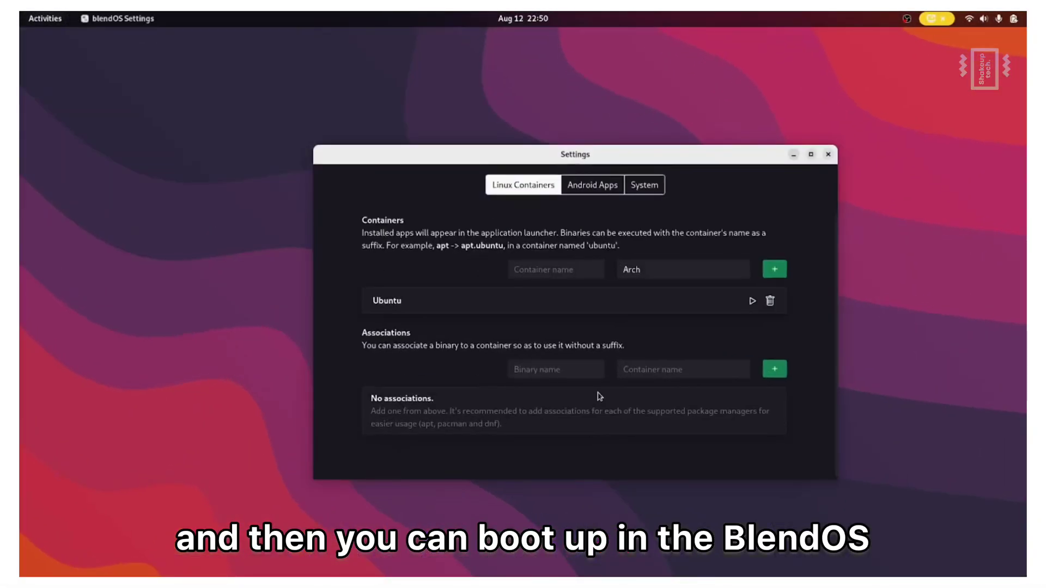
key("super")
left_click(472, 438)
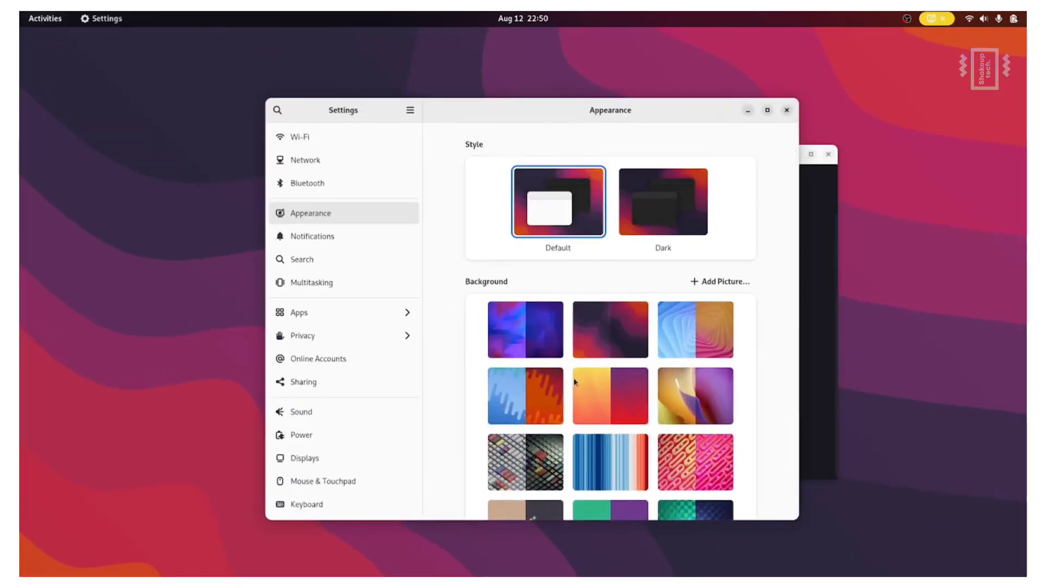
key("super")
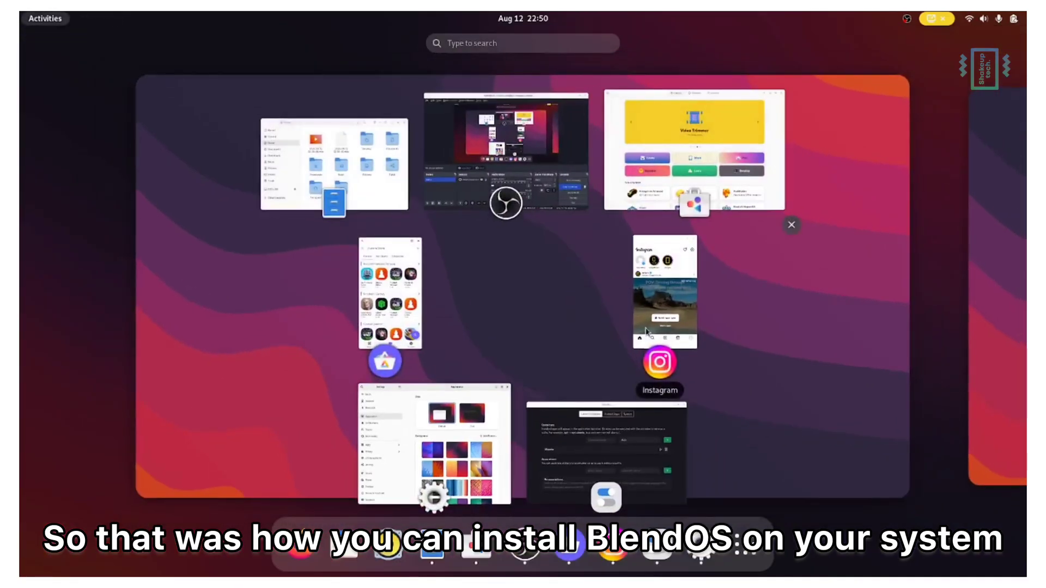
left_click(670, 300)
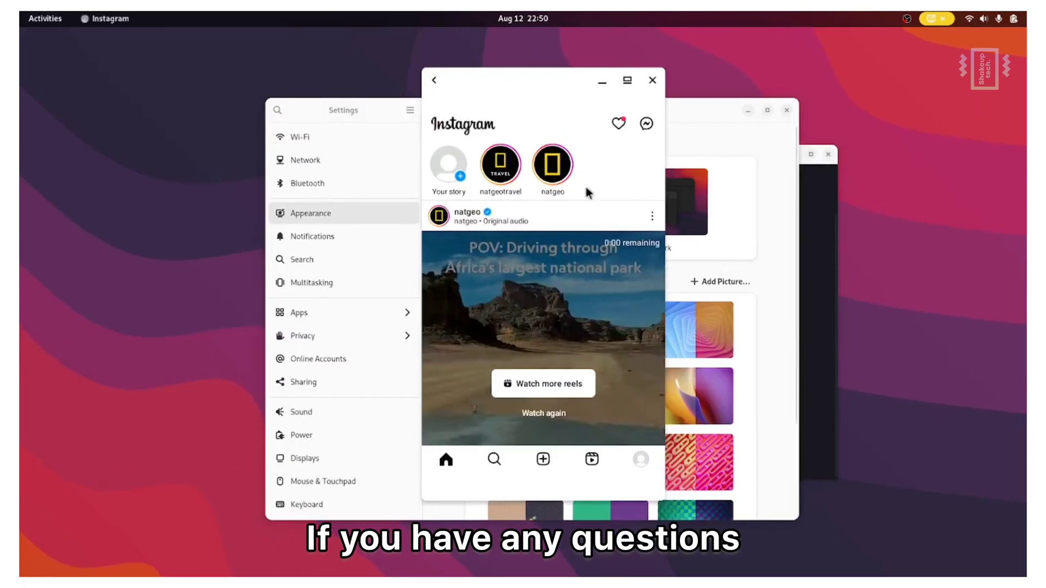
scroll(578, 326, "down", 10)
- Switch to Aurora Store, Files and Software, then return to the overview and app grid
key("super")
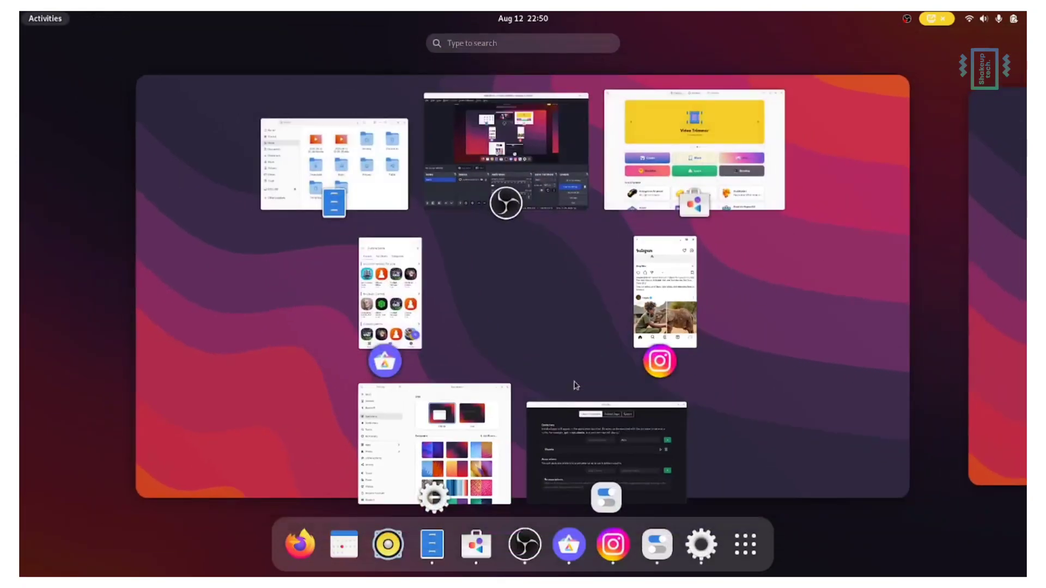
left_click(388, 307)
scroll(563, 294, "down", 15)
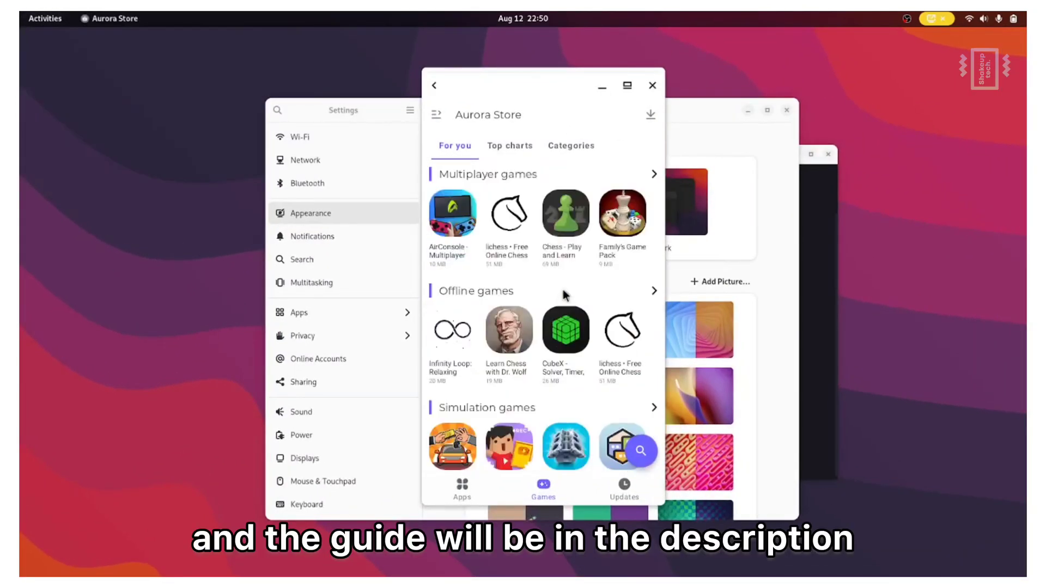
key("super")
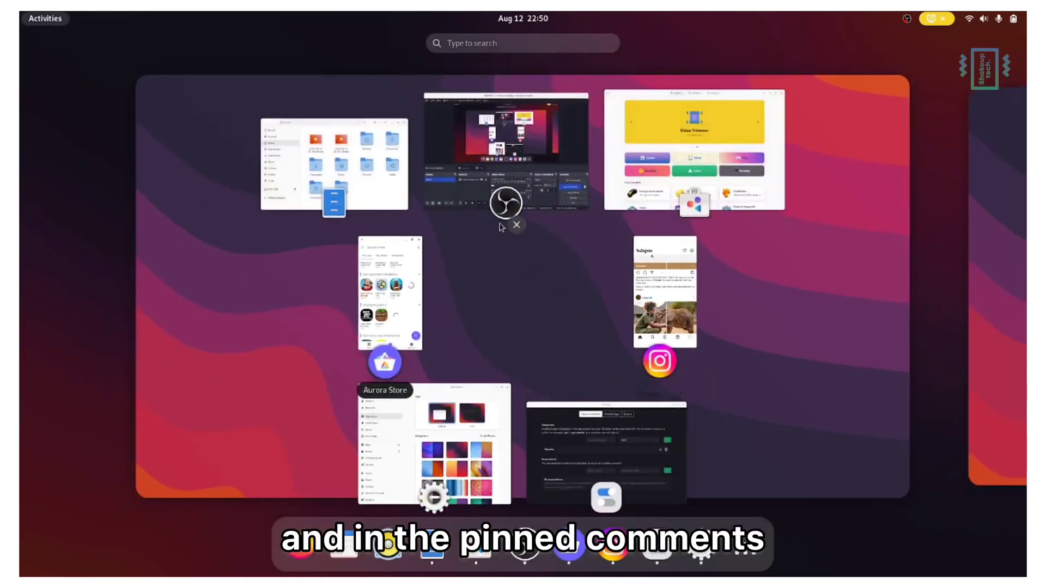
left_click(393, 200)
key("super")
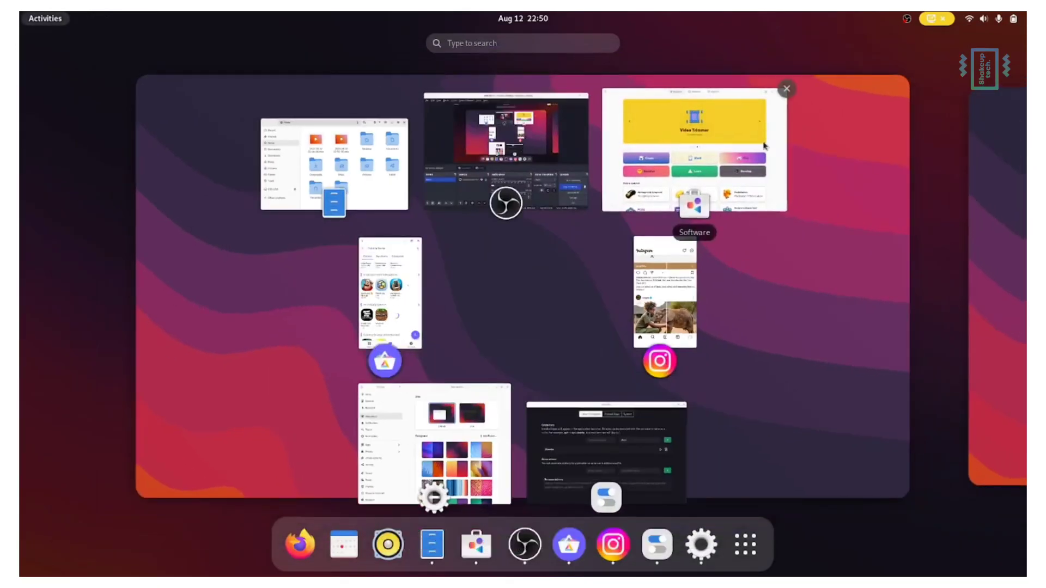
left_click(719, 201)
scroll(661, 330, "down", 5)
scroll(657, 329, "up", 4)
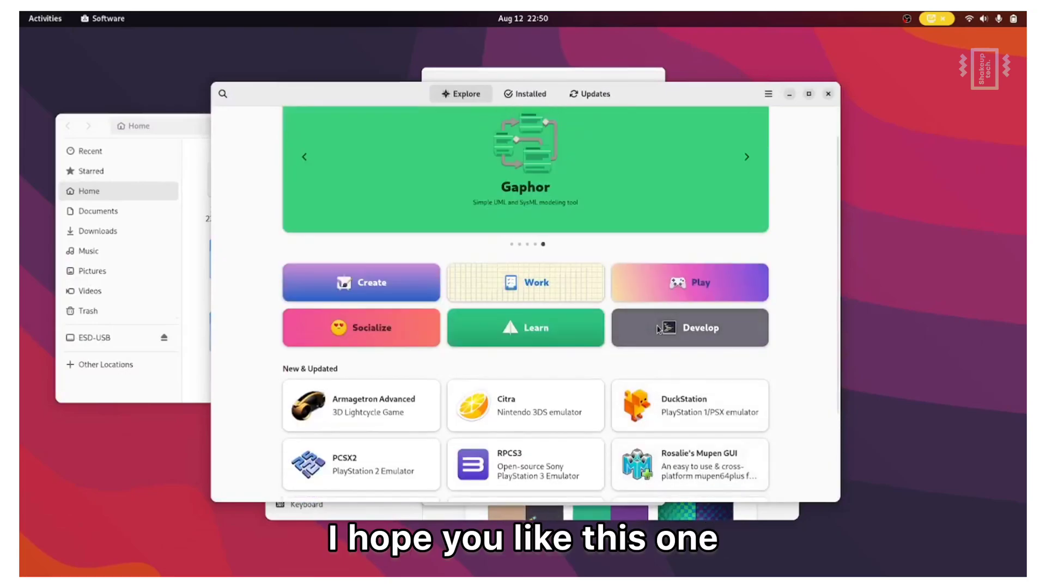
key("super")
key("super")
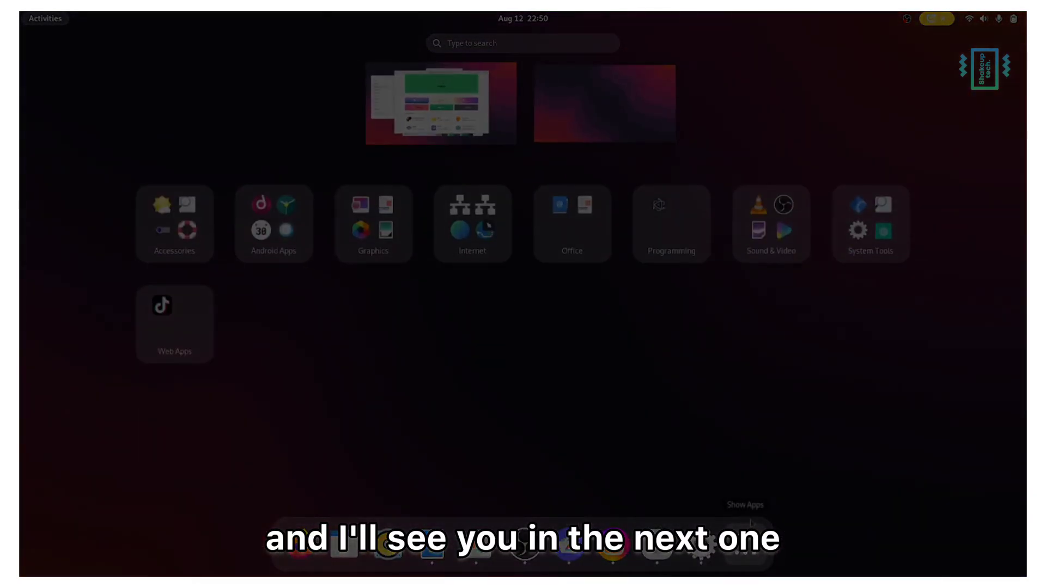